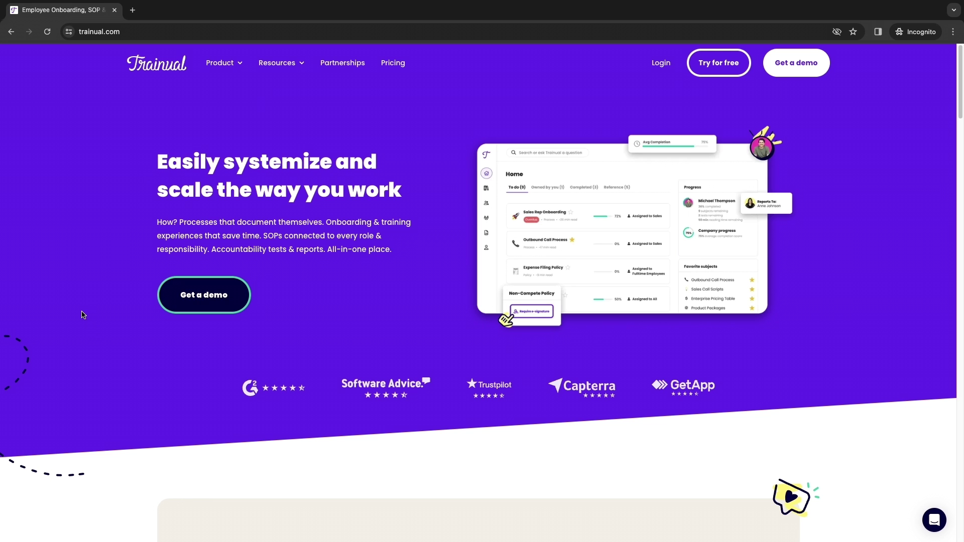
# Browse the homepage's training, operations and Accountability sections, including Onboarding and Progress reporting
pyautogui.scroll(-5, 113, 366)
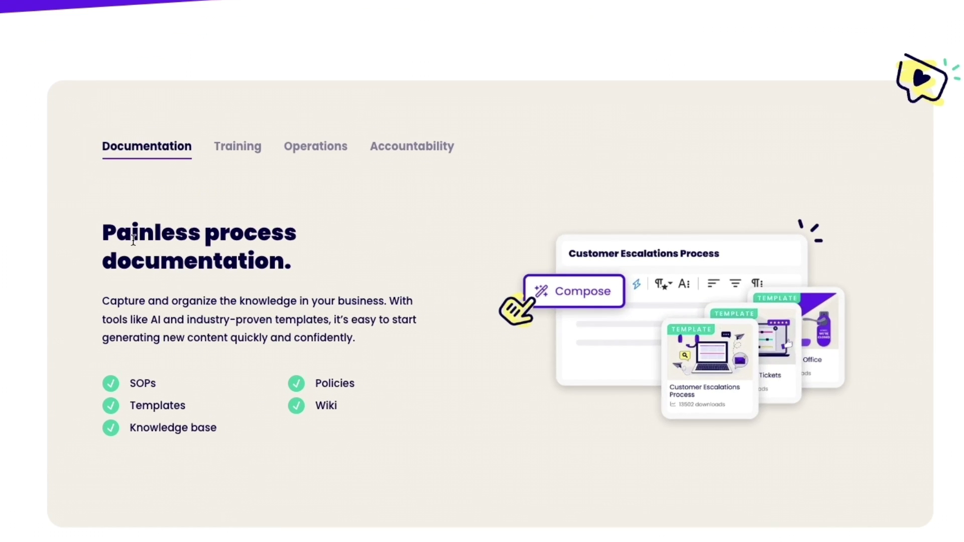
pyautogui.scroll(-1, 121, 302)
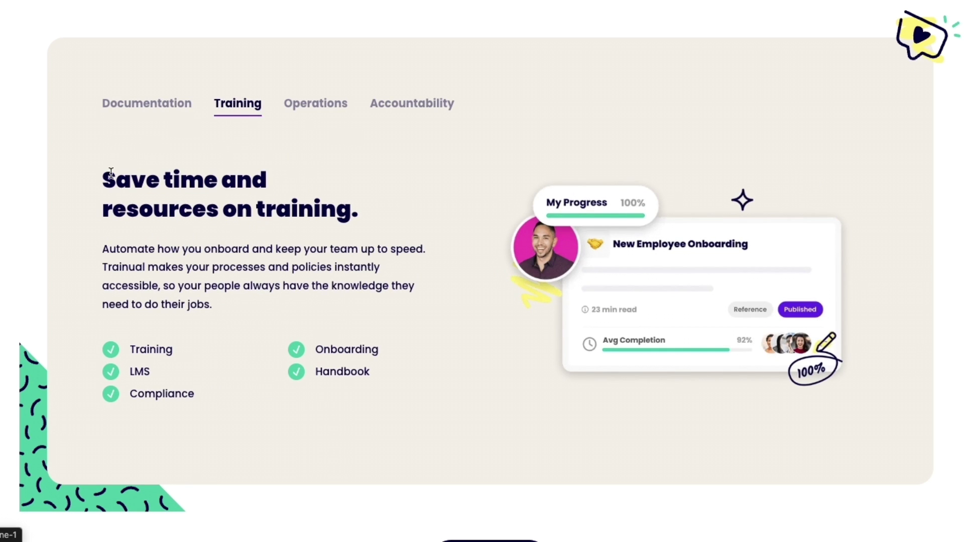
pyautogui.moveTo(105, 174); pyautogui.dragTo(383, 217)
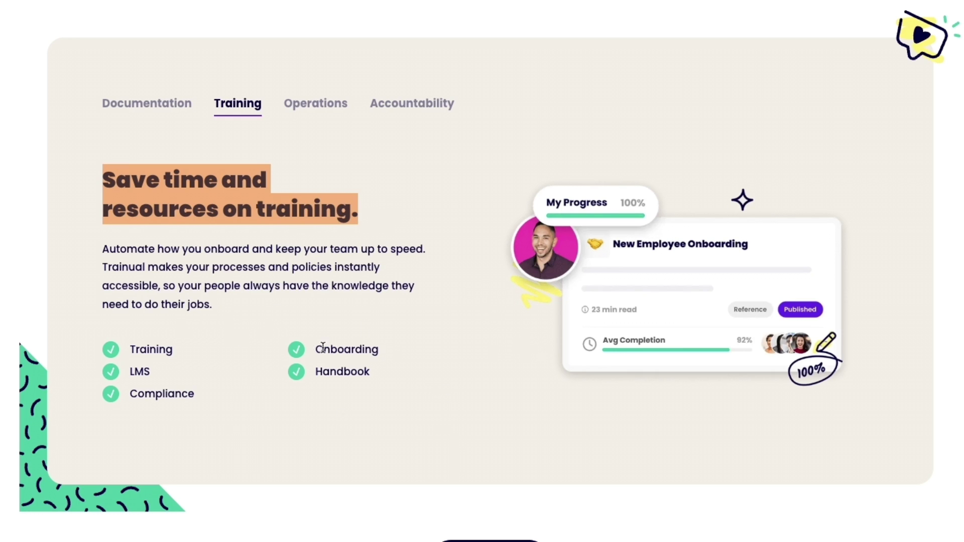
pyautogui.moveTo(317, 349); pyautogui.dragTo(402, 355)
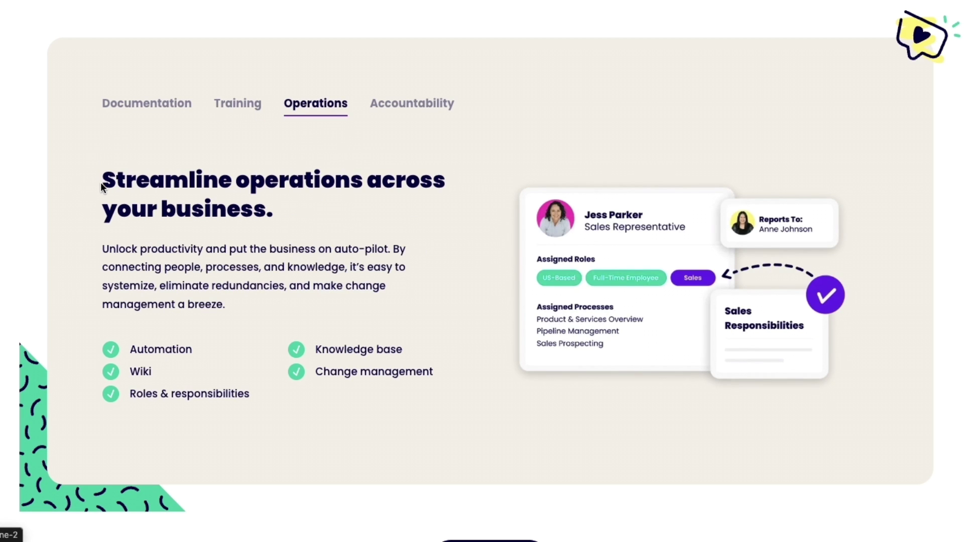
pyautogui.moveTo(100, 183); pyautogui.dragTo(392, 224)
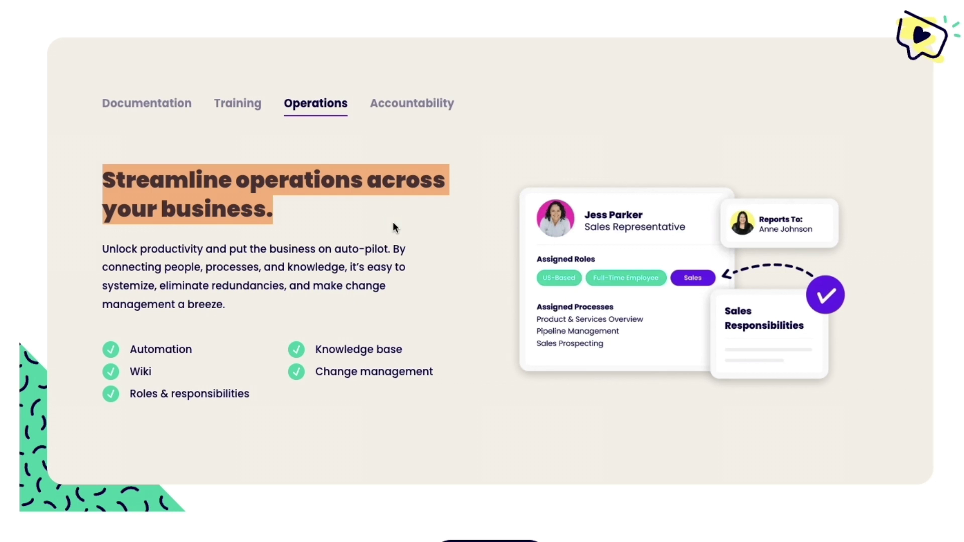
pyautogui.click(394, 226)
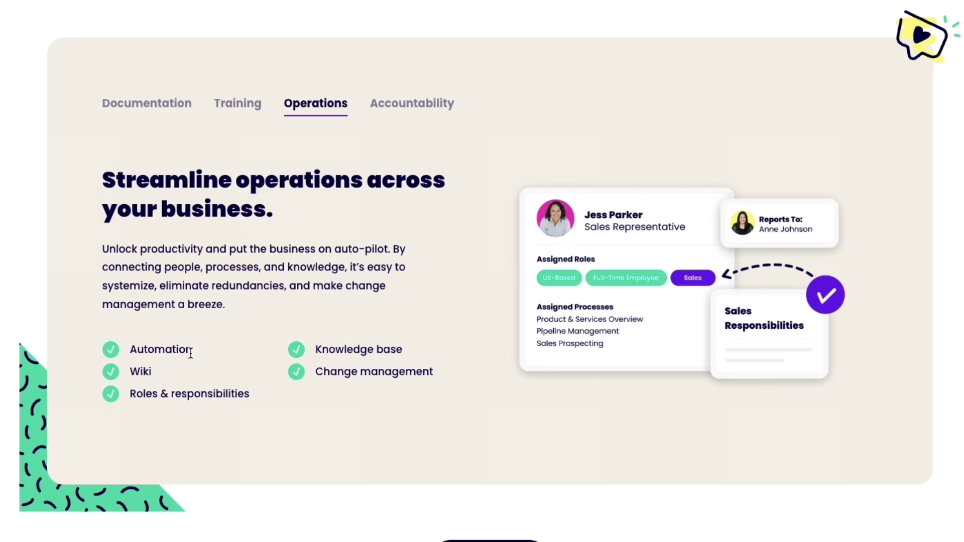
pyautogui.click(409, 107)
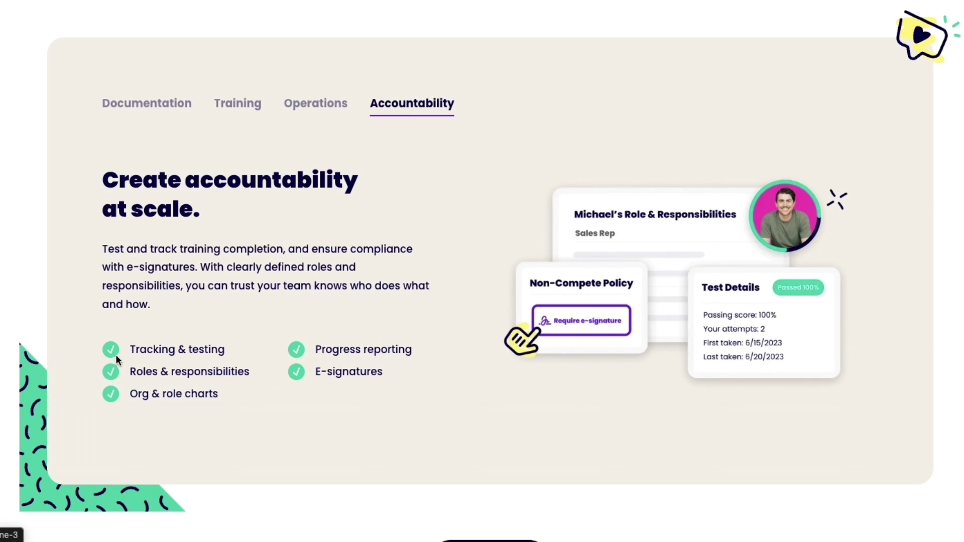
pyautogui.moveTo(315, 350); pyautogui.dragTo(399, 364)
pyautogui.click(397, 388)
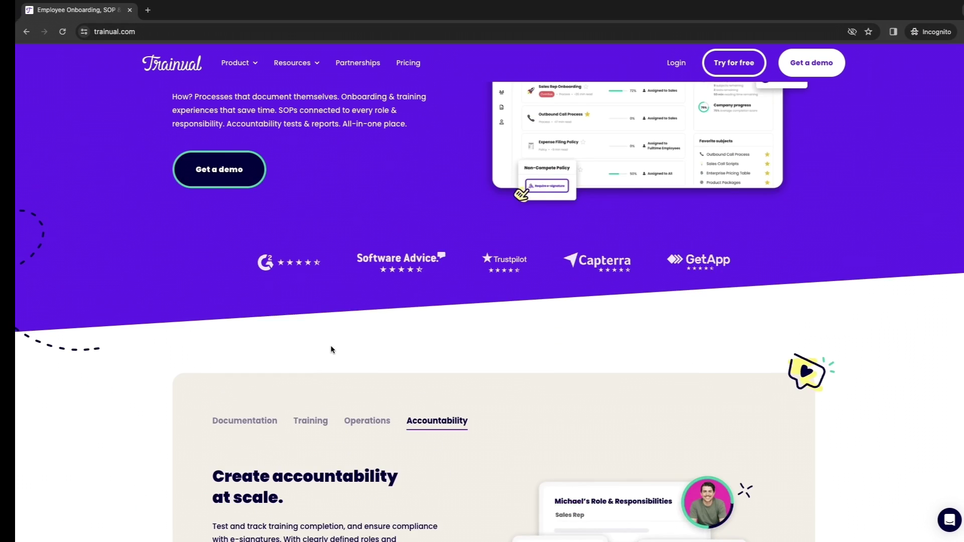
pyautogui.scroll(3, 266, 69)
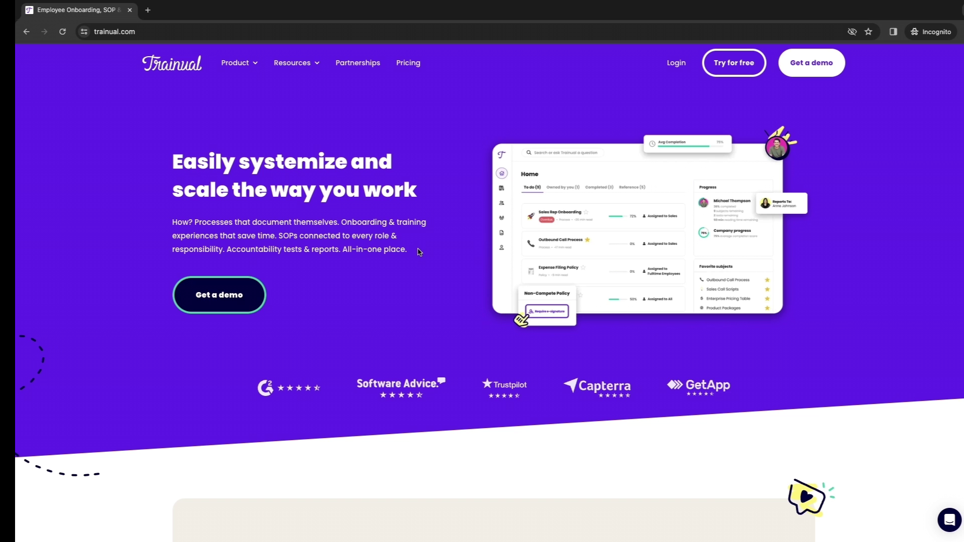
# Open the pricing page and review the Growth Business and Unlimited plans, the 100-employee limit and the $250 price
pyautogui.click(415, 63)
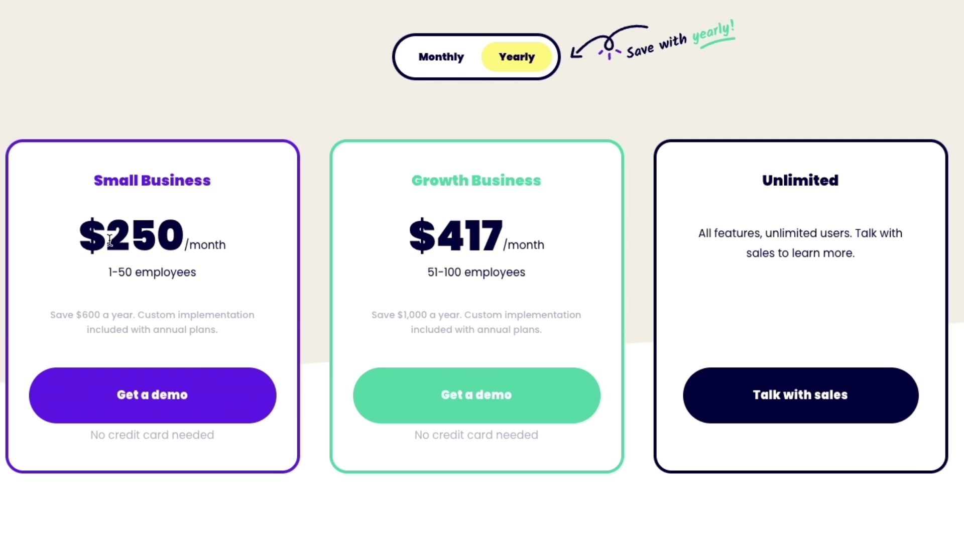
pyautogui.moveTo(77, 186); pyautogui.dragTo(469, 216)
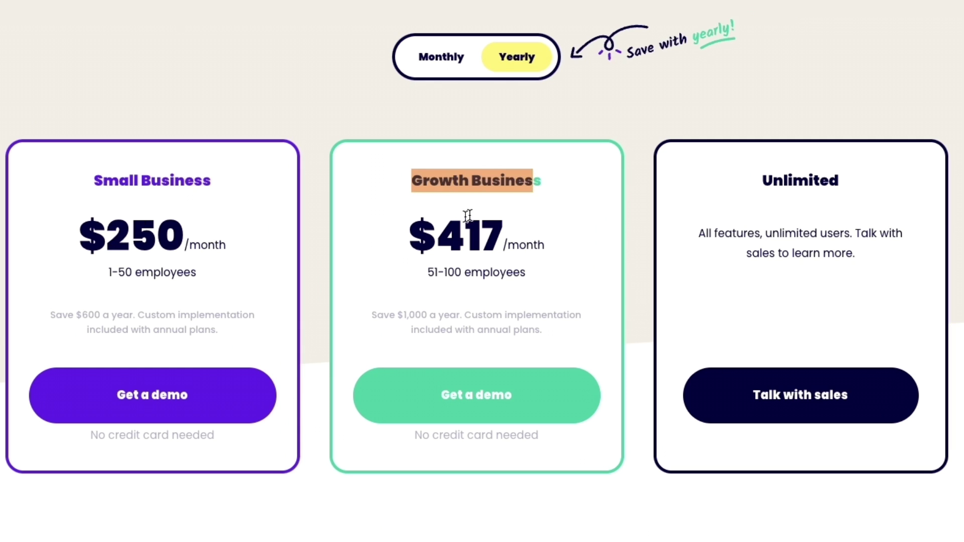
pyautogui.click(416, 213)
pyautogui.moveTo(735, 190); pyautogui.dragTo(832, 195)
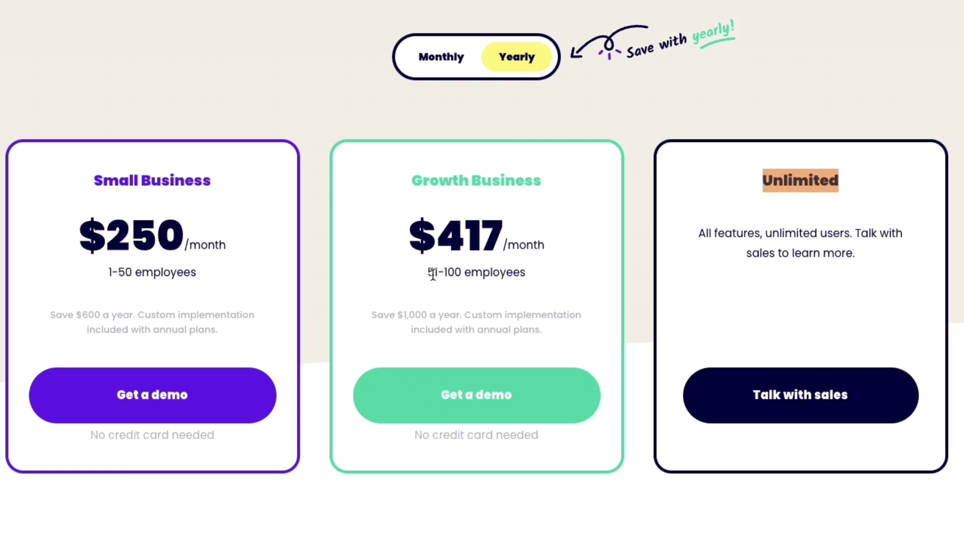
pyautogui.moveTo(443, 272); pyautogui.dragTo(460, 272)
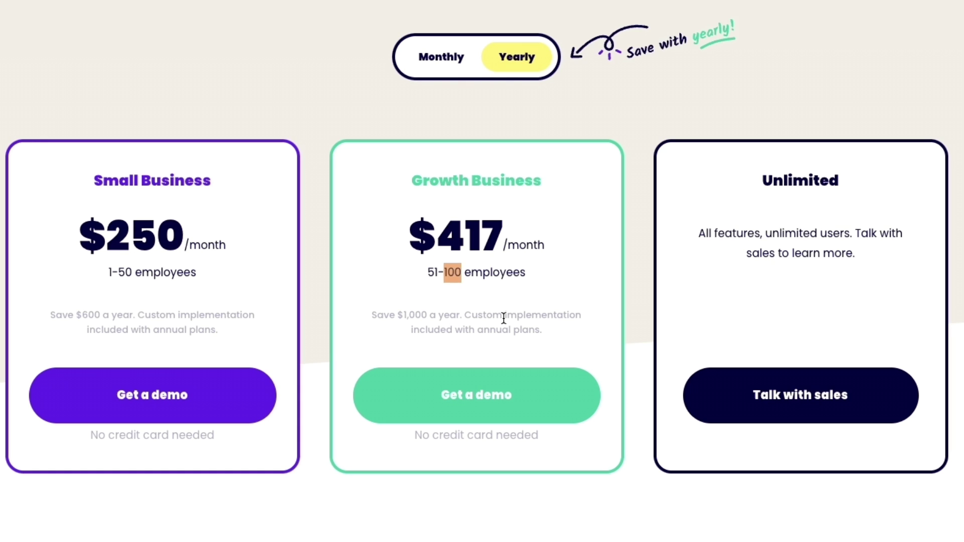
pyautogui.moveTo(501, 317); pyautogui.dragTo(505, 316)
pyautogui.moveTo(83, 234); pyautogui.dragTo(188, 240)
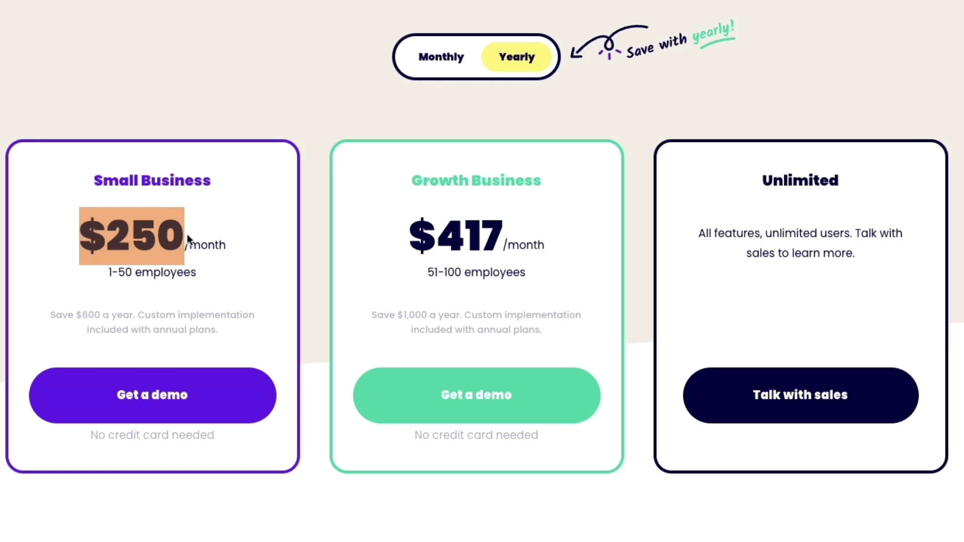
# Compare the monthly prices ($300/month, $500), then switch billing back to Yearly
pyautogui.click(457, 58)
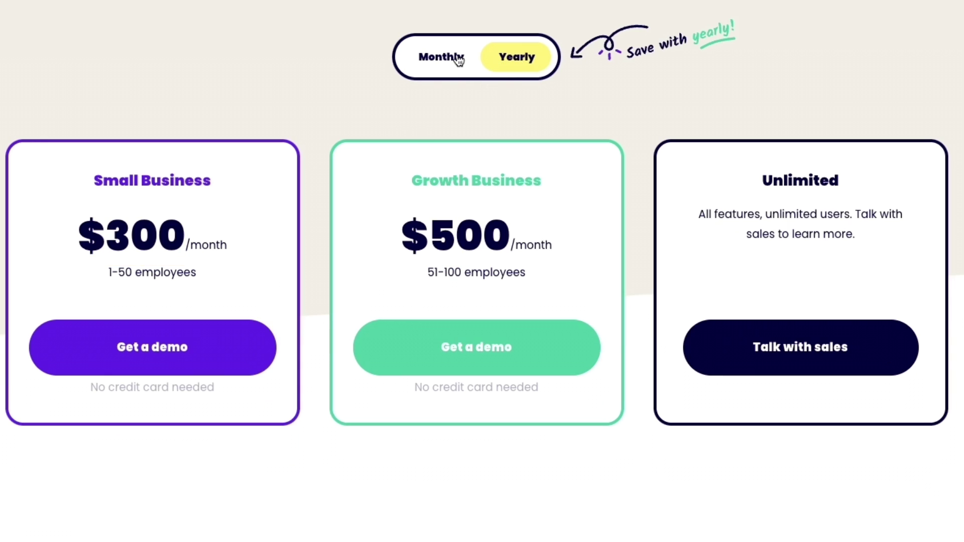
pyautogui.moveTo(76, 246); pyautogui.dragTo(212, 244)
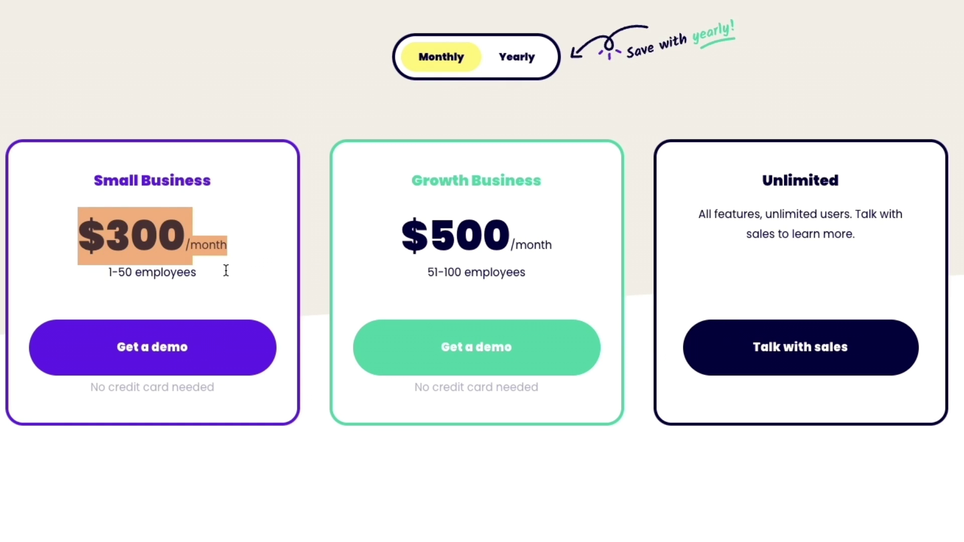
pyautogui.moveTo(382, 234); pyautogui.dragTo(576, 236)
pyautogui.click(459, 235)
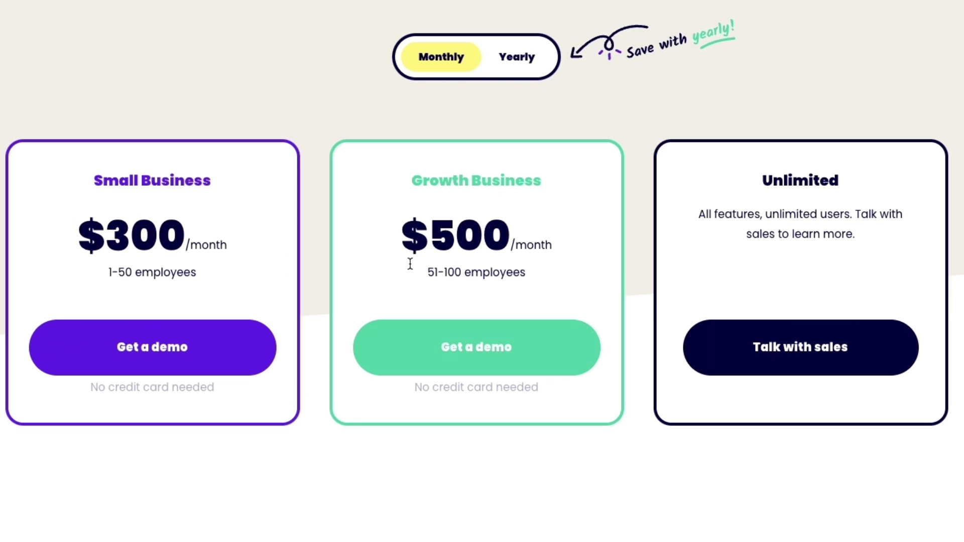
pyautogui.click(513, 57)
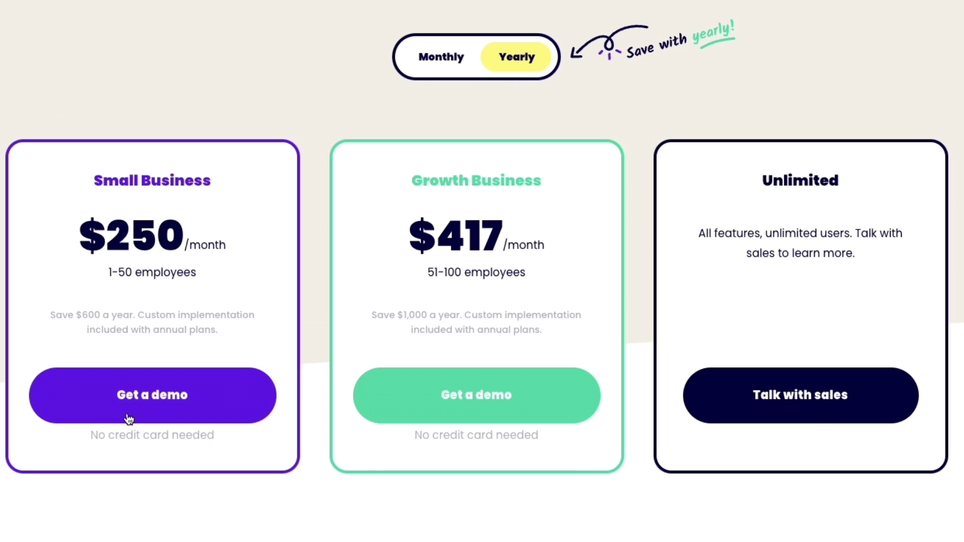
pyautogui.moveTo(91, 436); pyautogui.dragTo(181, 442)
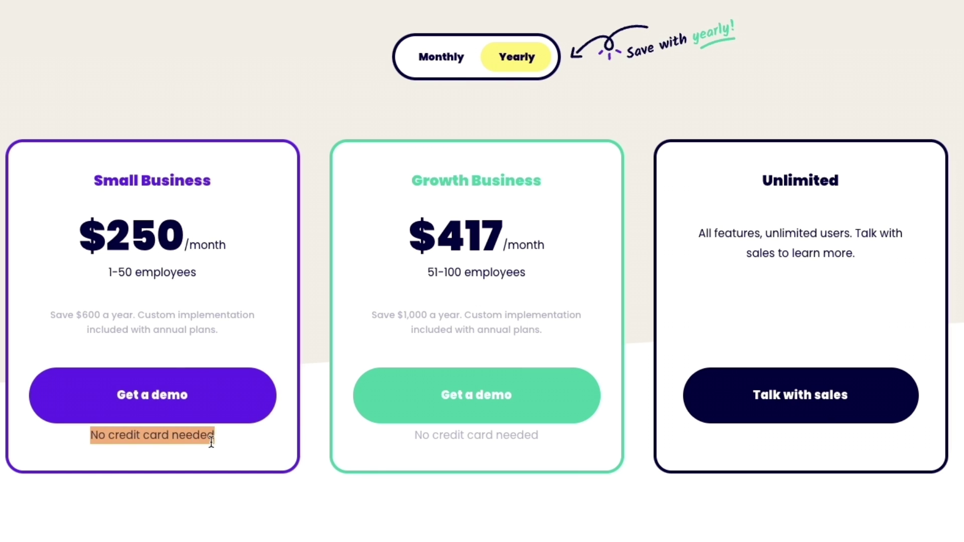
pyautogui.click(167, 502)
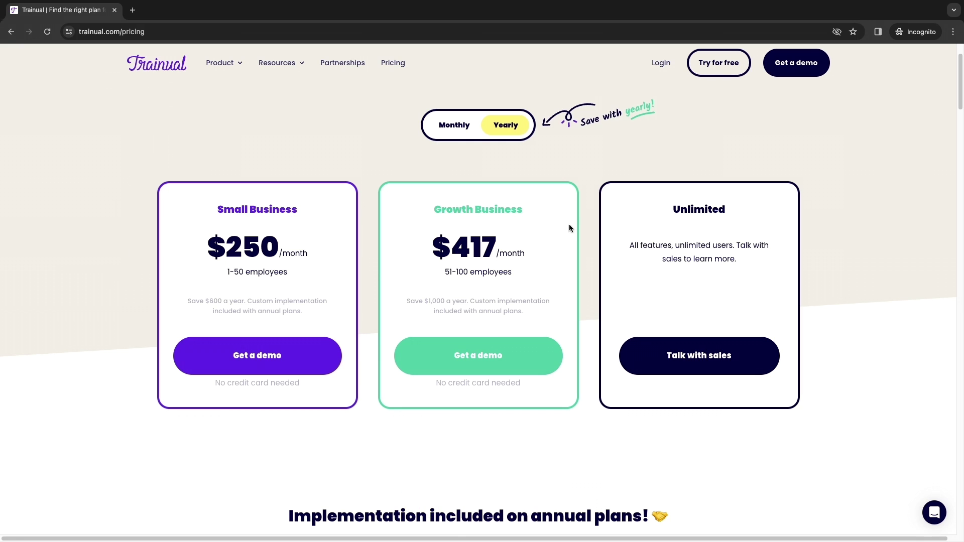
# Open the free-trial sign-up page with its Business email, Password and 7-day trial fields
pyautogui.click(722, 70)
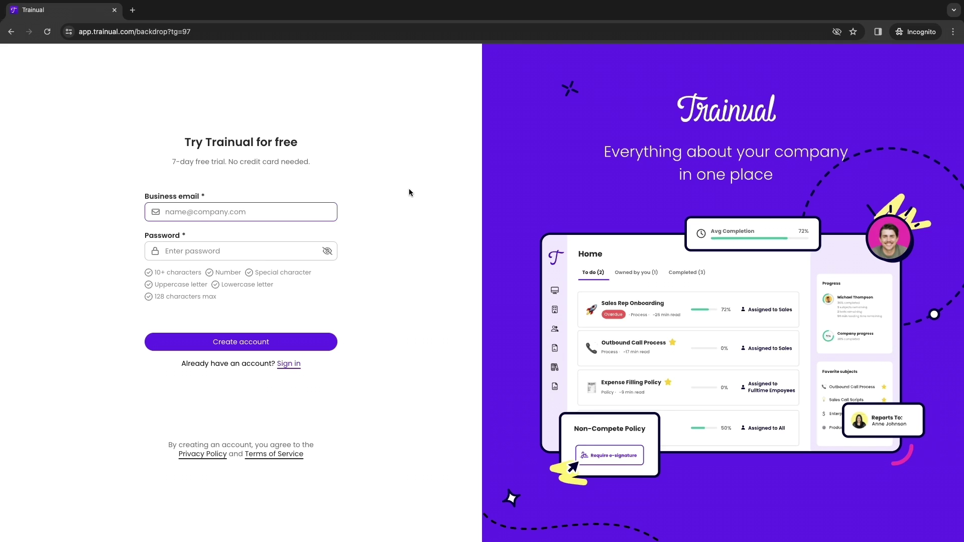
pyautogui.moveTo(143, 197); pyautogui.dragTo(236, 197)
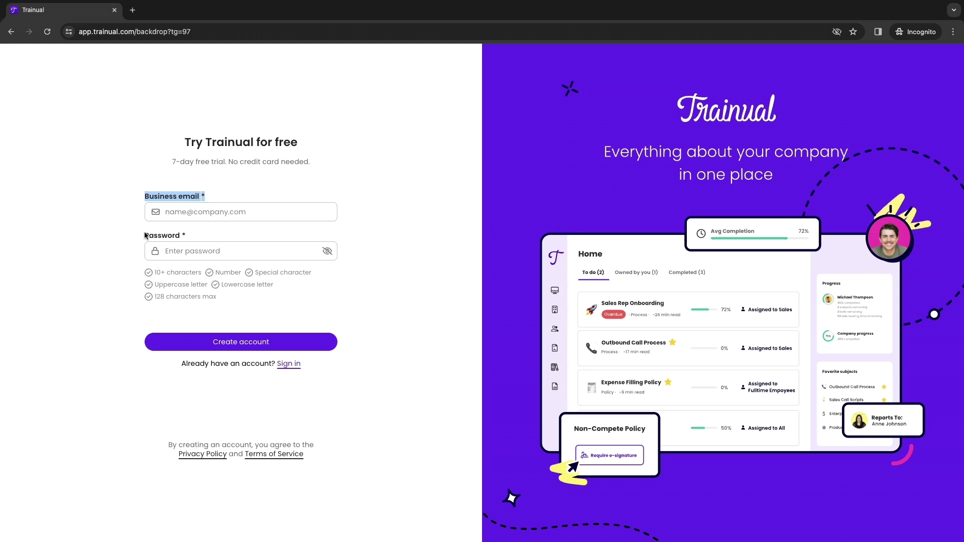
pyautogui.moveTo(145, 235); pyautogui.dragTo(214, 238)
pyautogui.click(210, 185)
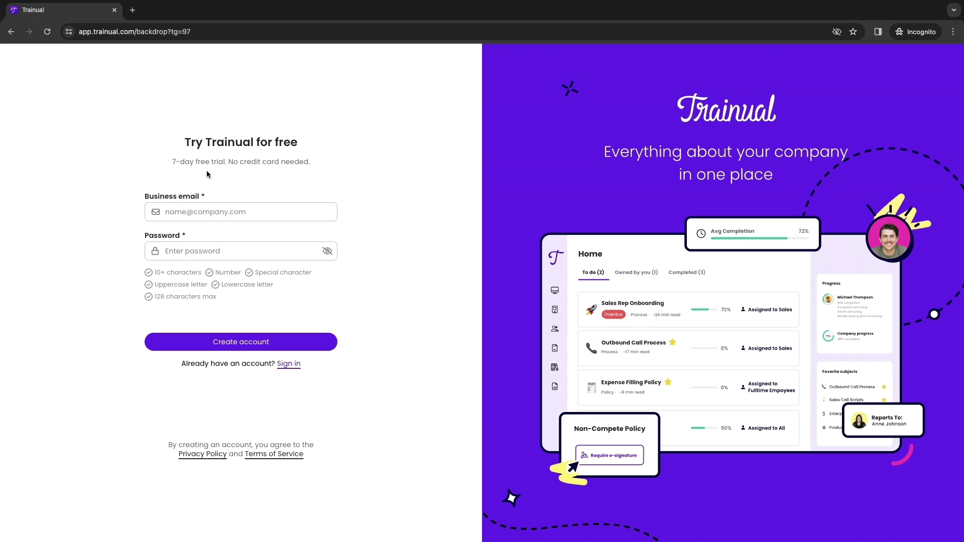
pyautogui.moveTo(171, 162); pyautogui.dragTo(322, 181)
# Create the trial account, arriving at onboarding Step 1 of 3
pyautogui.click(340, 182)
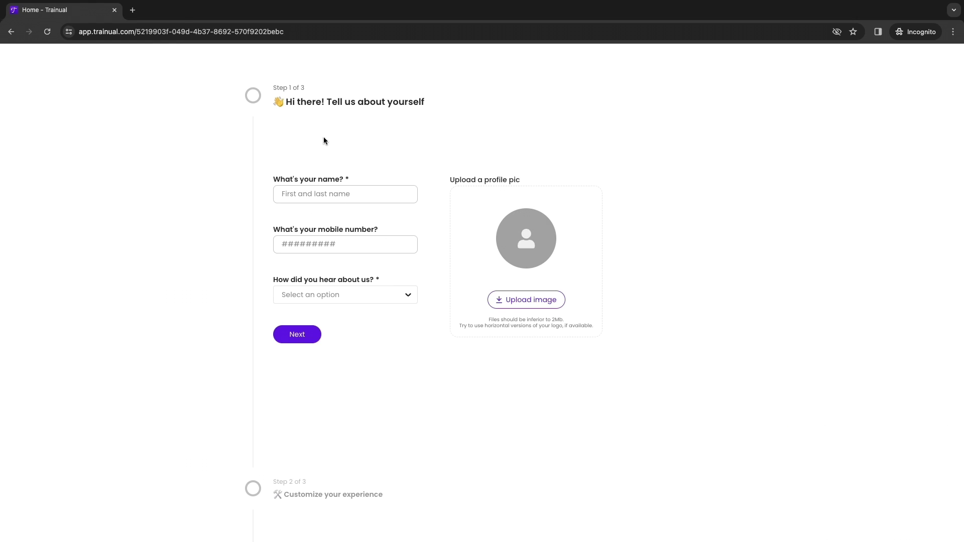
pyautogui.moveTo(274, 85); pyautogui.dragTo(330, 88)
pyautogui.click(328, 143)
# Complete Step 1 with name, mobile number and profile picture, continuing to 'Customize your experience'
pyautogui.moveTo(352, 180); pyautogui.dragTo(276, 157)
pyautogui.click(269, 181)
pyautogui.moveTo(267, 227); pyautogui.dragTo(367, 241)
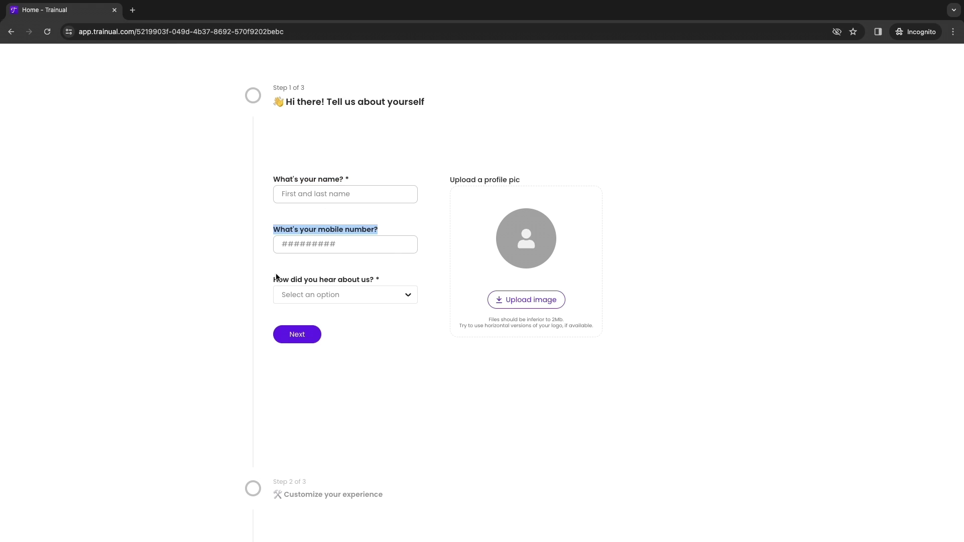
pyautogui.moveTo(448, 181); pyautogui.dragTo(592, 180)
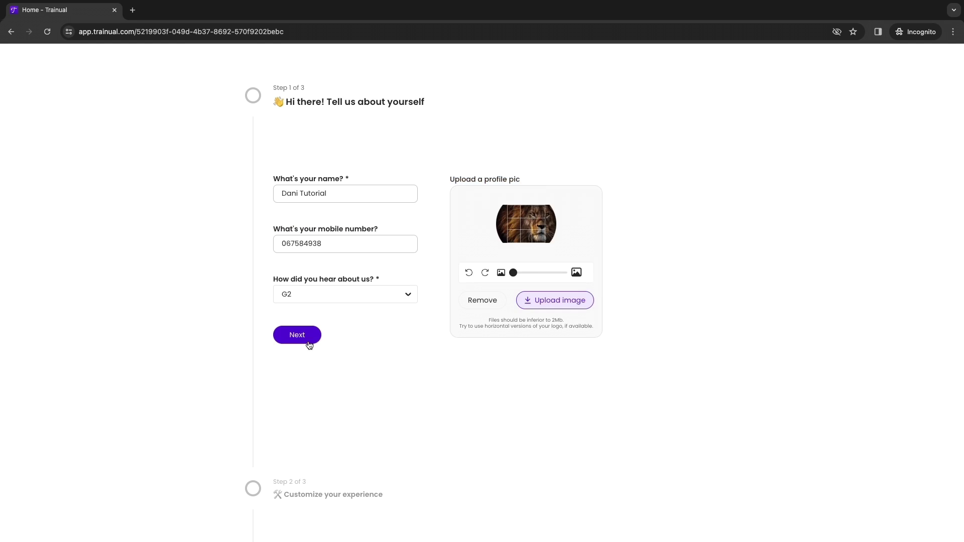
pyautogui.click(297, 334)
pyautogui.moveTo(287, 102); pyautogui.dragTo(435, 101)
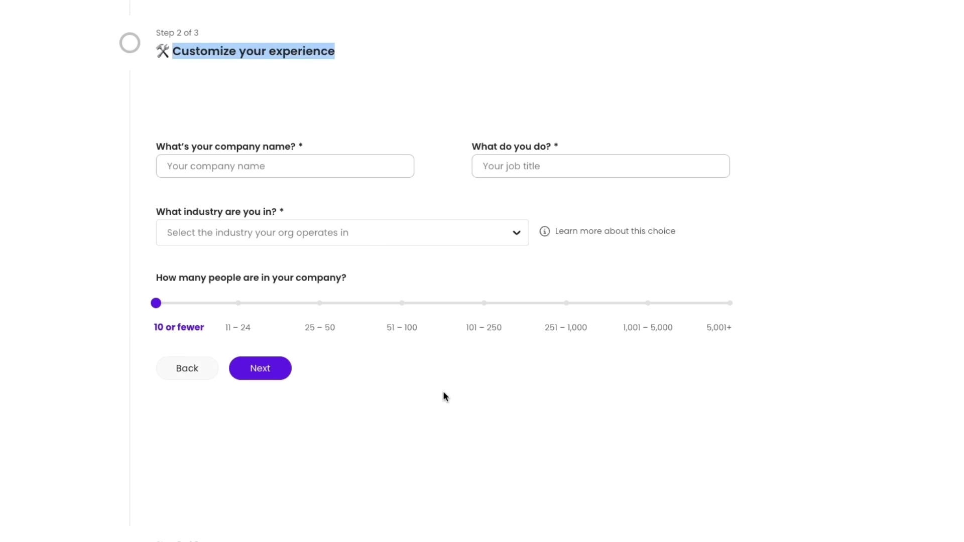
# Fill Step 2 with company name, job title Owner, company size 11 – 24 and Education industry
pyautogui.moveTo(152, 143); pyautogui.dragTo(296, 146)
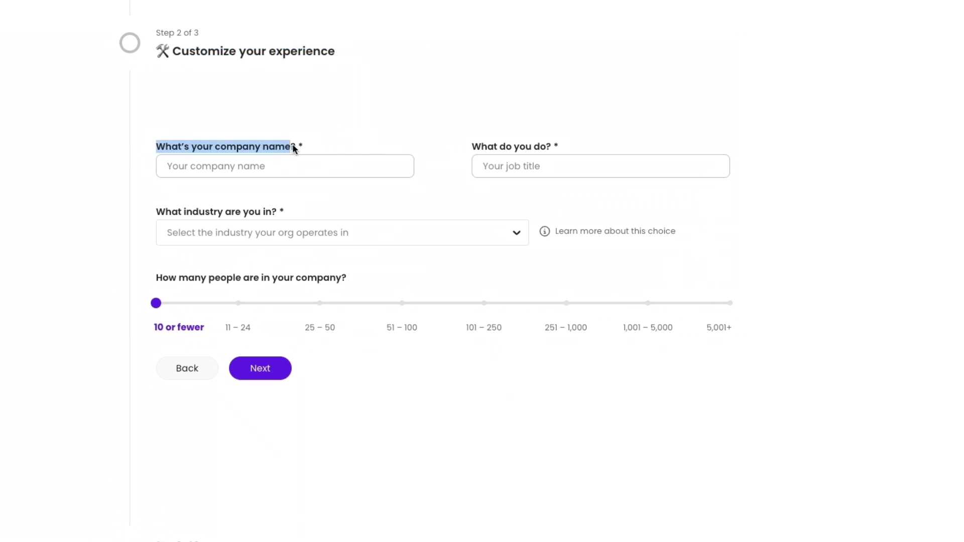
pyautogui.doubleClick(483, 147)
pyautogui.moveTo(534, 147); pyautogui.dragTo(511, 166)
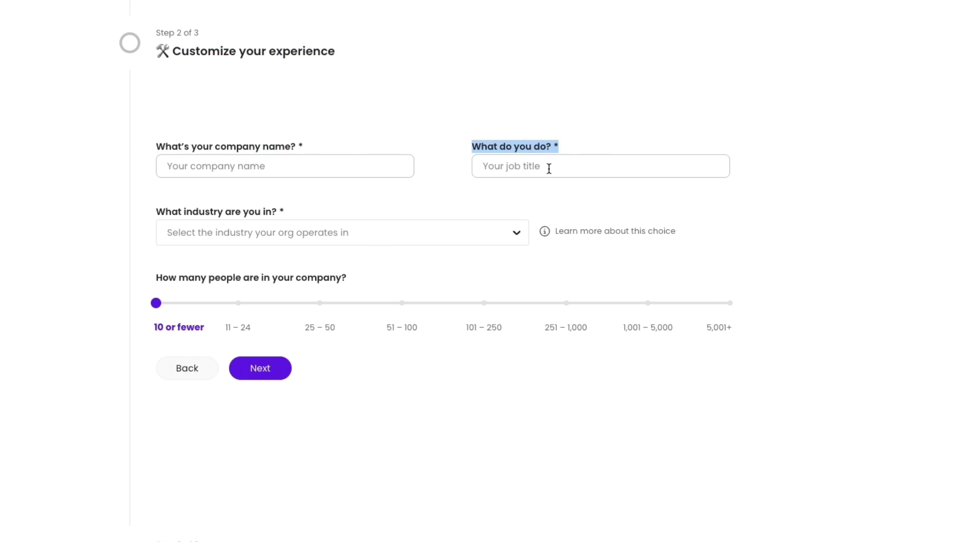
pyautogui.moveTo(203, 196); pyautogui.dragTo(377, 199)
pyautogui.click(375, 196)
pyautogui.moveTo(156, 303); pyautogui.dragTo(149, 321)
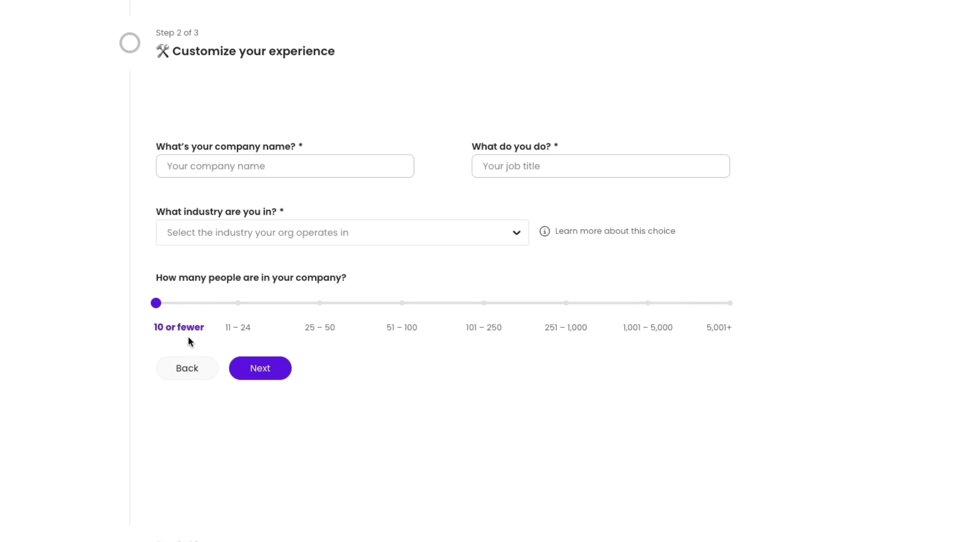
pyautogui.moveTo(155, 303); pyautogui.dragTo(248, 309)
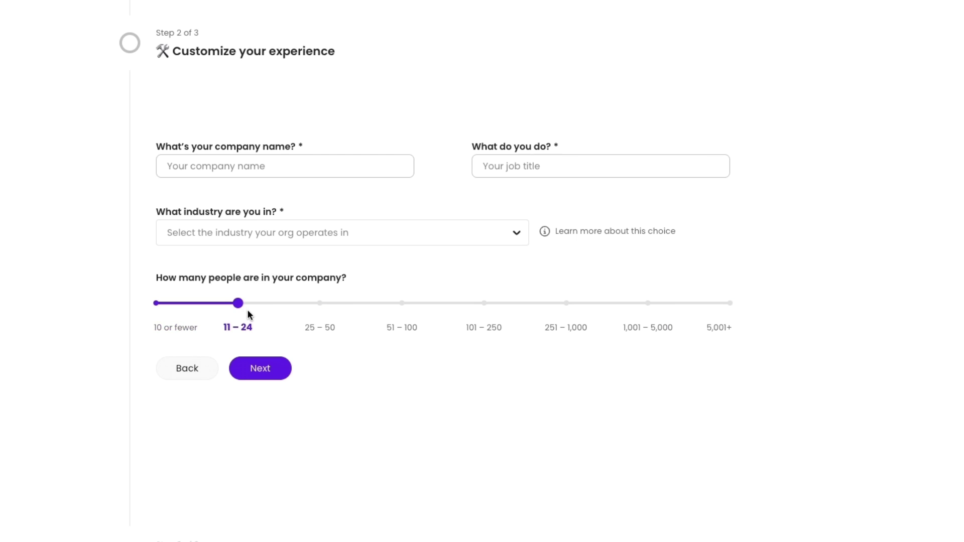
pyautogui.click(241, 236)
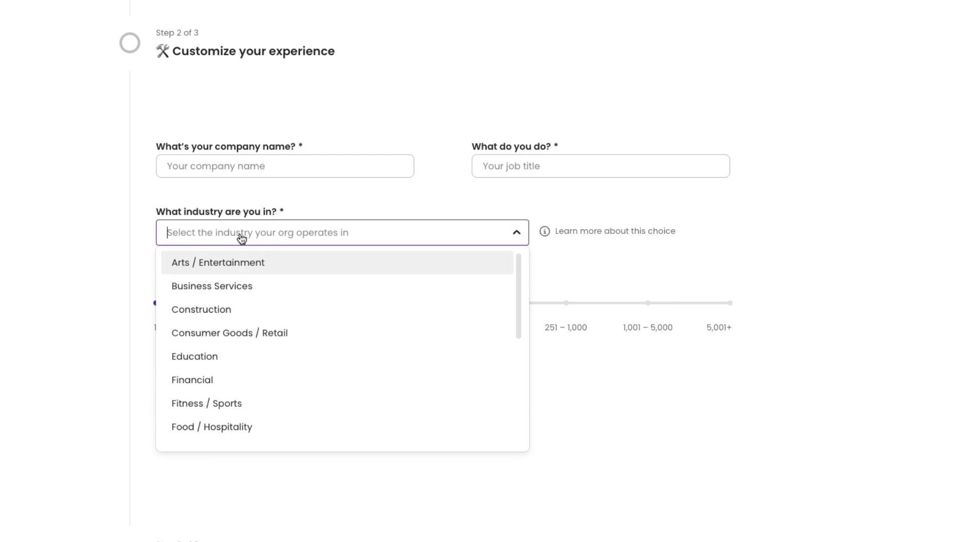
pyautogui.click(259, 361)
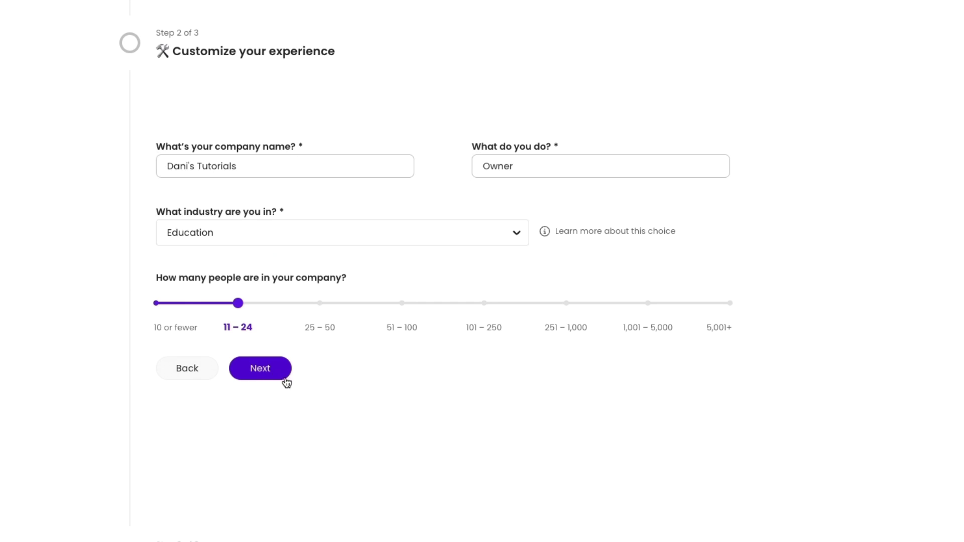
# Move to Step 3 'Customize your theme' and upload a company logo image
pyautogui.click(262, 370)
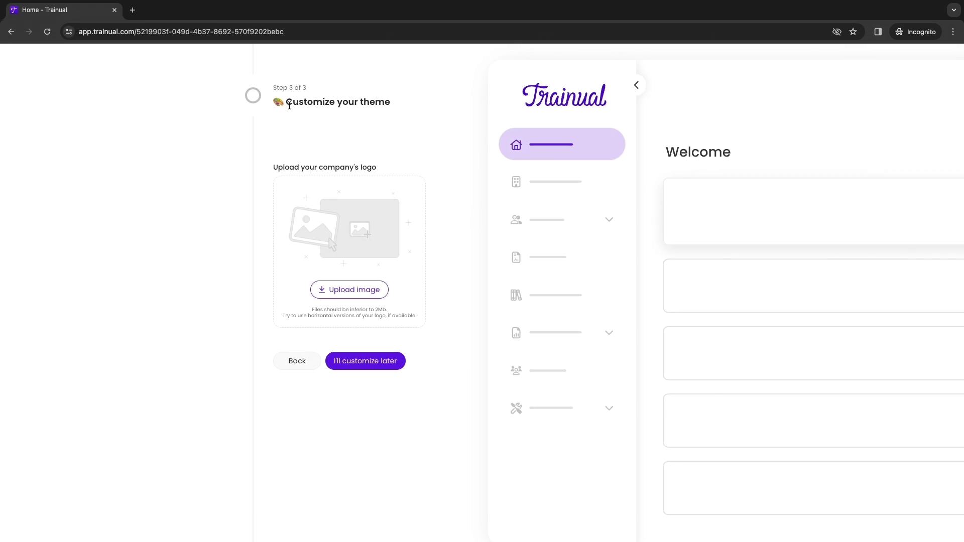
pyautogui.moveTo(285, 102); pyautogui.dragTo(388, 114)
pyautogui.click(296, 162)
pyautogui.moveTo(273, 167); pyautogui.dragTo(380, 171)
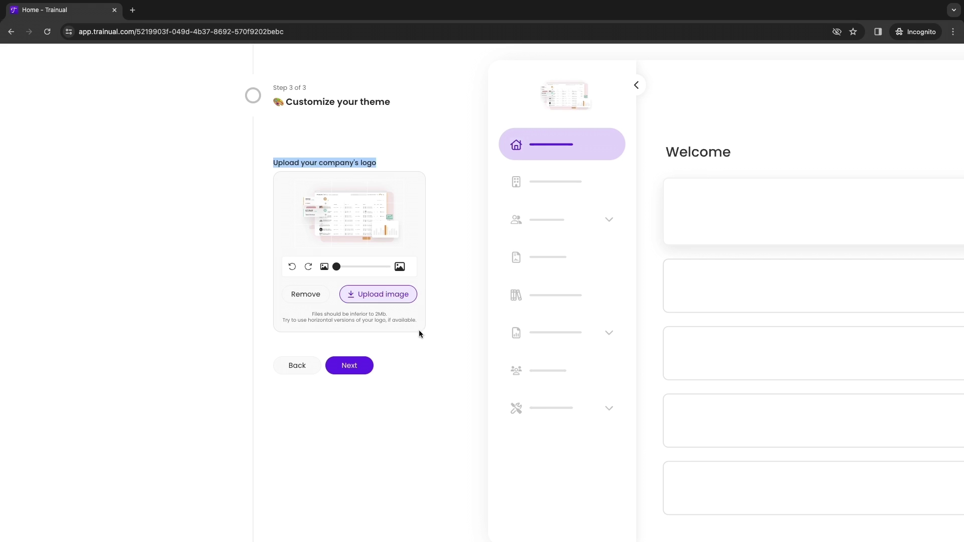
# Try magenta, green and blue accents, settle on orange, and finish the setup wizard
pyautogui.click(351, 367)
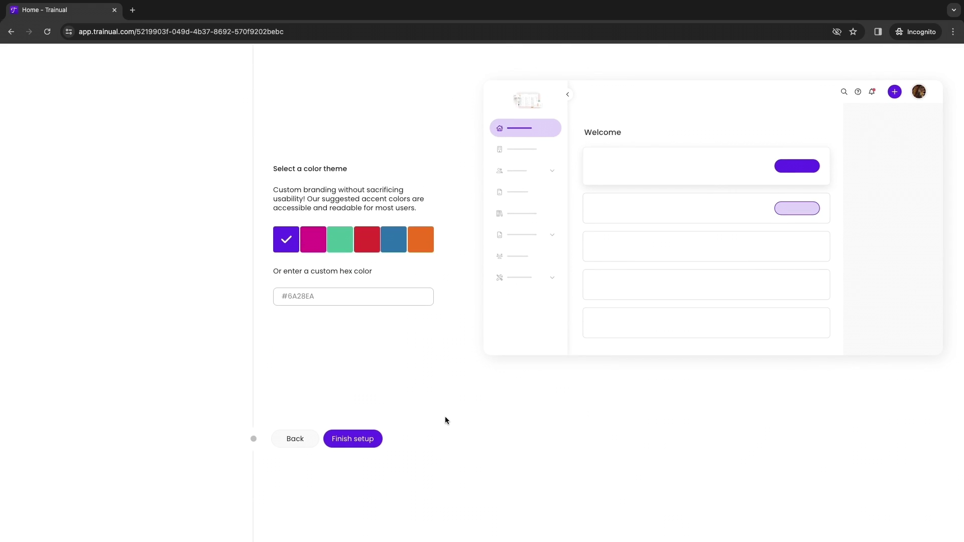
pyautogui.click(310, 235)
pyautogui.click(338, 243)
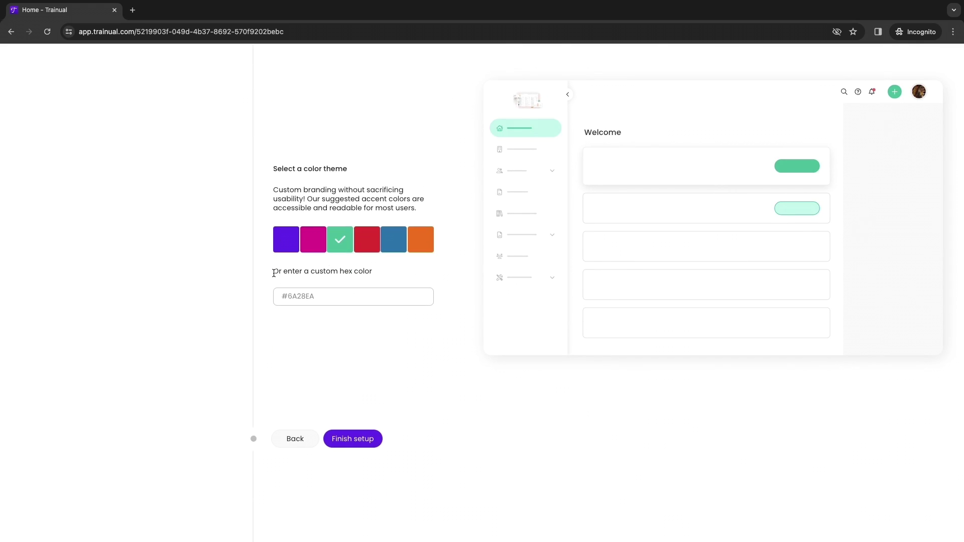
pyautogui.moveTo(274, 272); pyautogui.dragTo(368, 273)
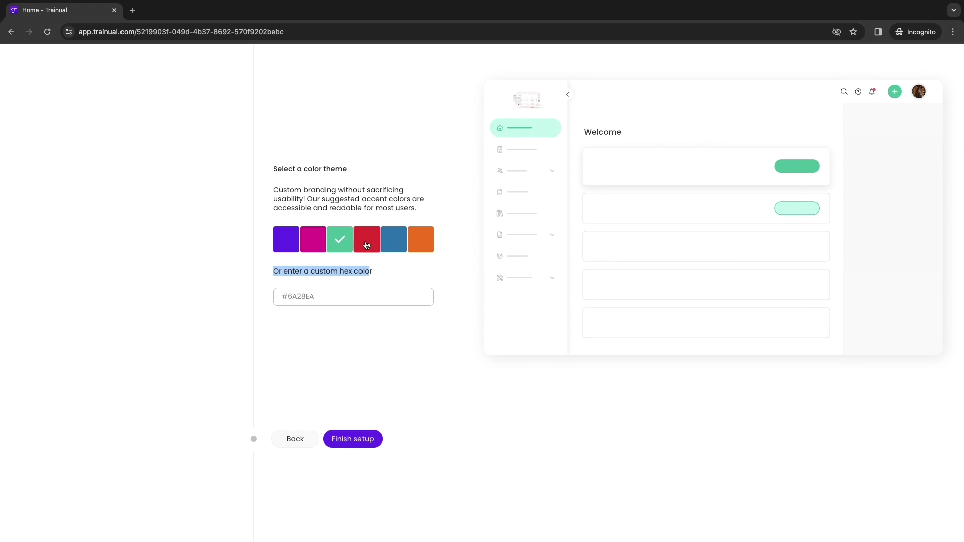
pyautogui.click(394, 241)
pyautogui.click(416, 242)
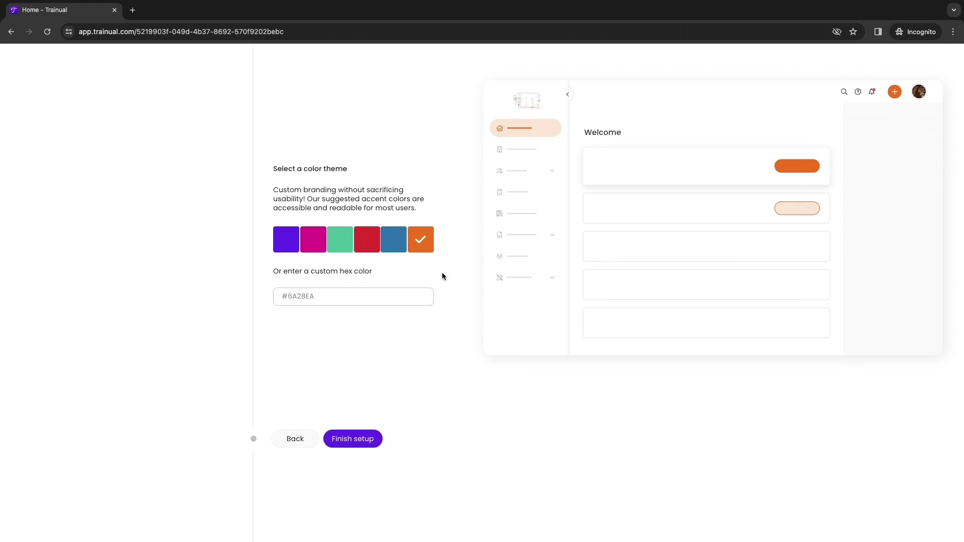
pyautogui.click(343, 446)
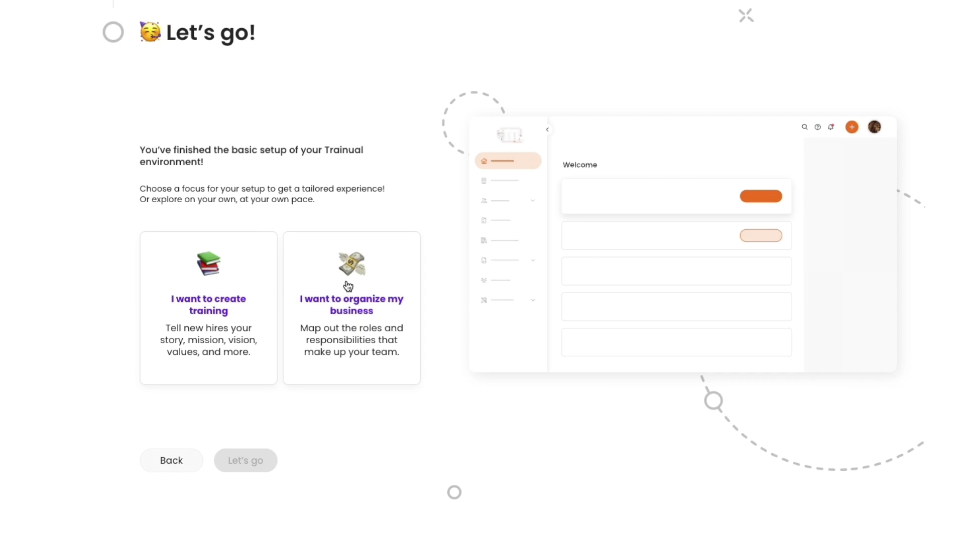
# Pick the 'I want to create training' focus and launch into the Home dashboard
pyautogui.click(218, 288)
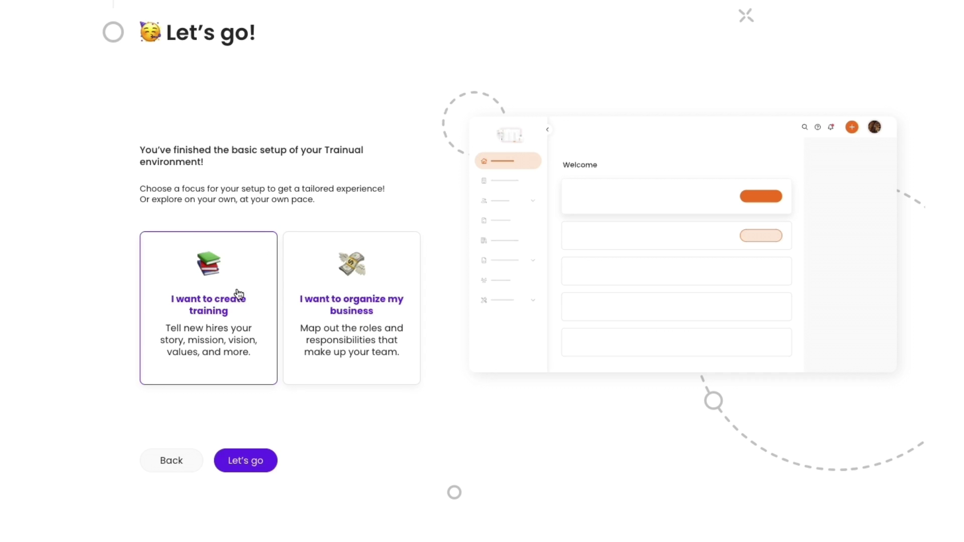
pyautogui.click(322, 334)
pyautogui.click(236, 300)
pyautogui.moveTo(171, 298); pyautogui.dragTo(251, 320)
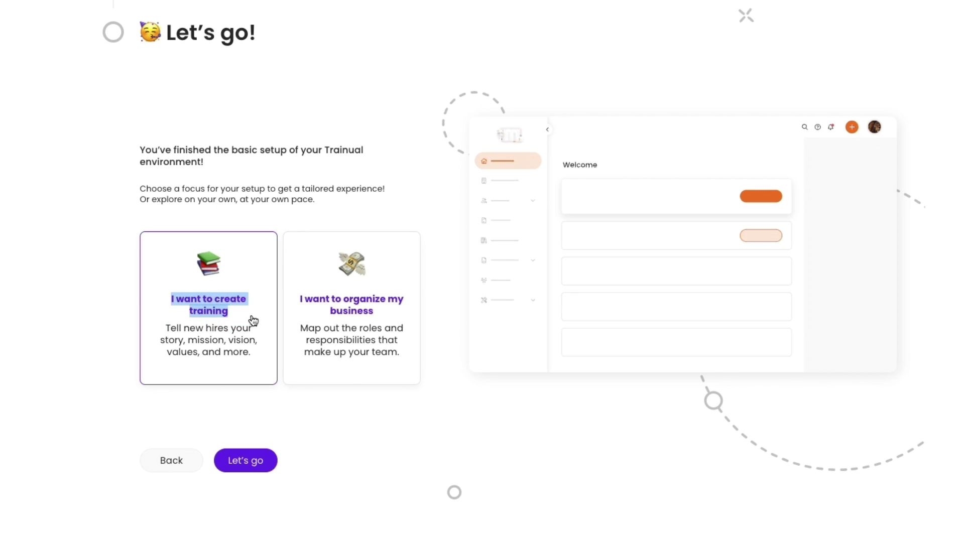
pyautogui.click(261, 449)
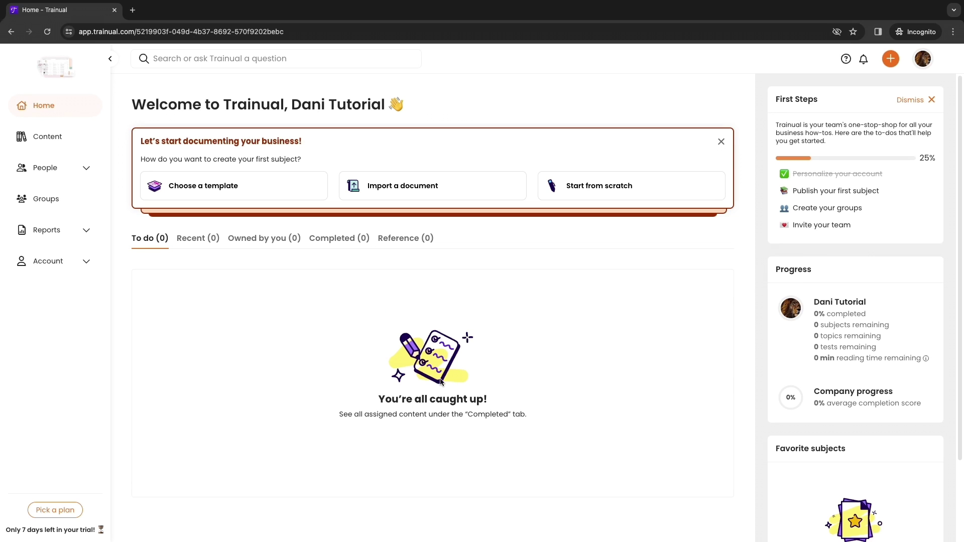
# Review the First Steps checklist, then reveal the options for creating a first subject
pyautogui.doubleClick(776, 99)
pyautogui.click(823, 102)
pyautogui.moveTo(888, 174); pyautogui.dragTo(784, 208)
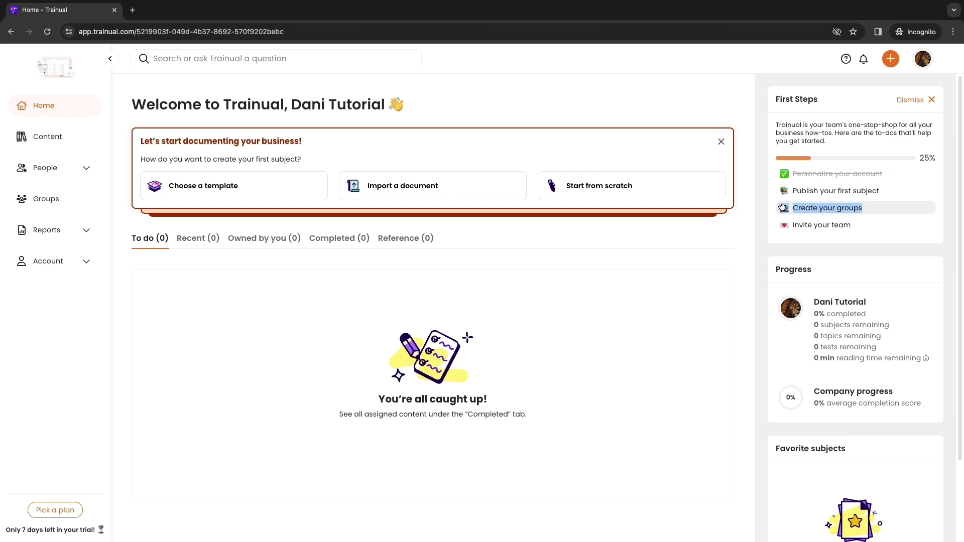
pyautogui.moveTo(865, 227); pyautogui.dragTo(789, 229)
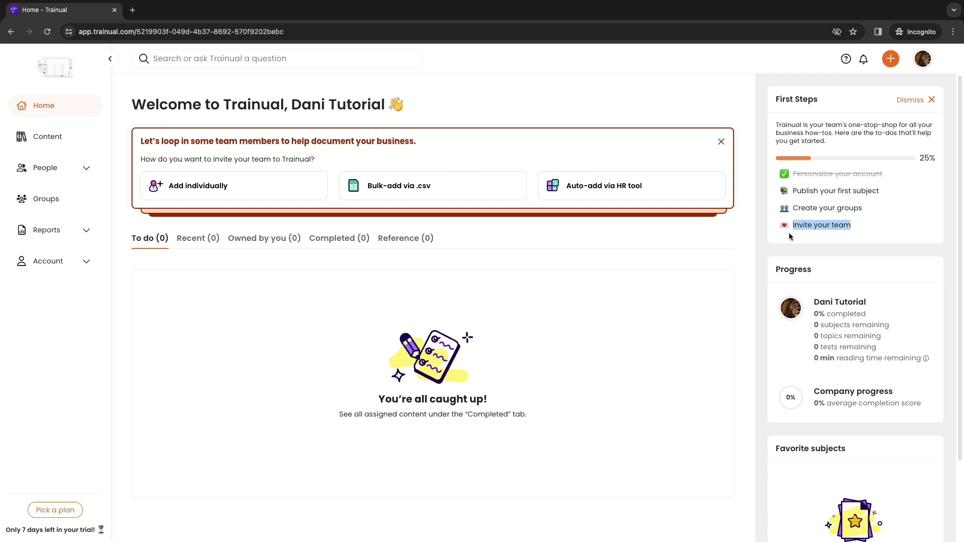
pyautogui.click(840, 198)
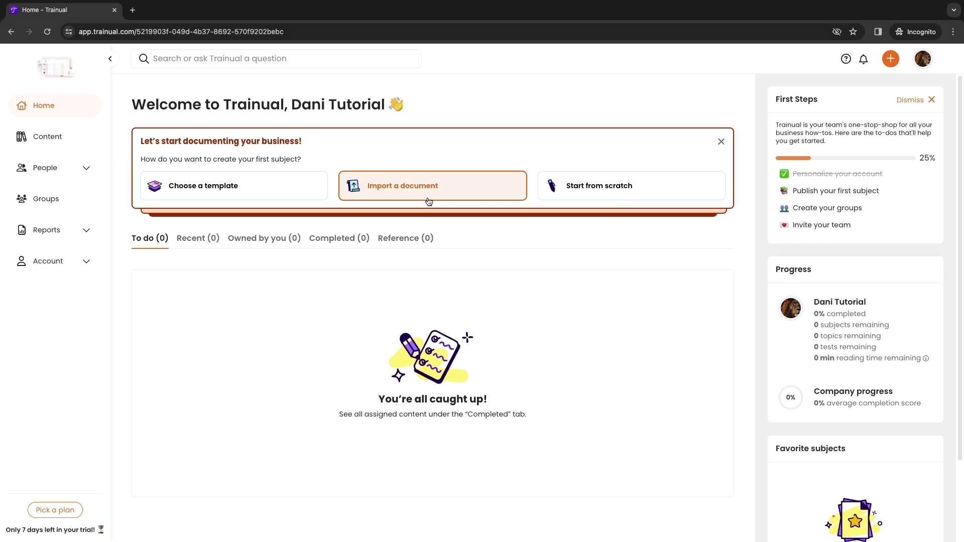
# Open the Templates library, scroll through it, and read The Tech We Use description
pyautogui.click(230, 189)
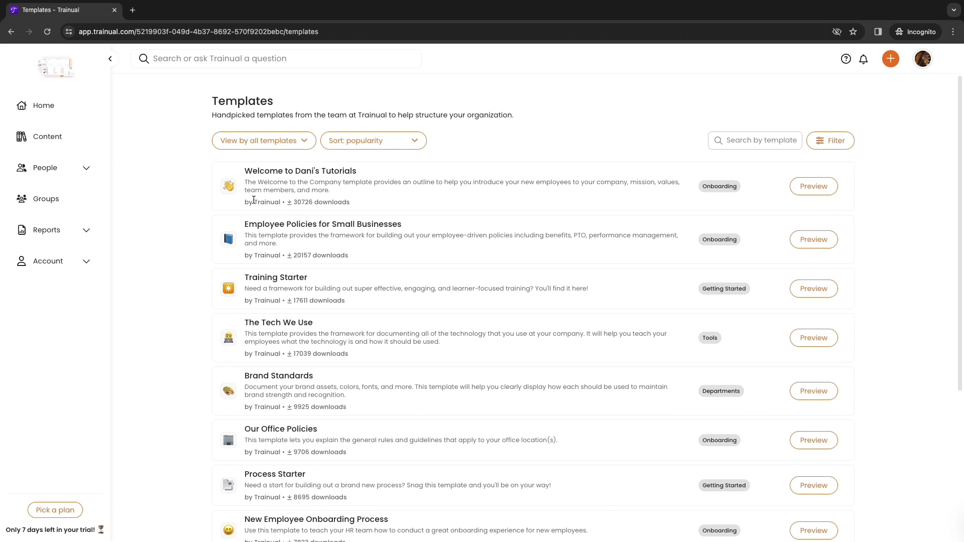
pyautogui.scroll(-5, 650, 278)
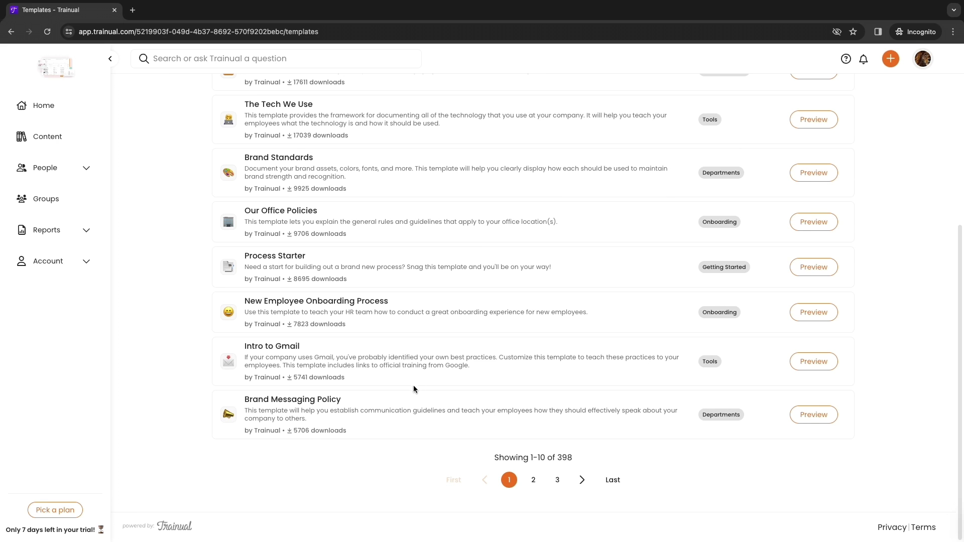
pyautogui.scroll(4, 280, 331)
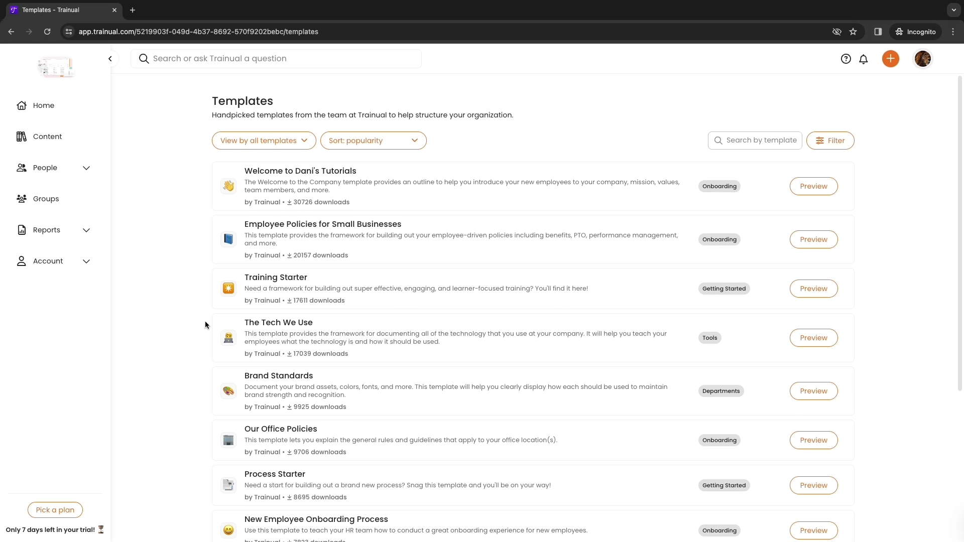
pyautogui.moveTo(246, 324); pyautogui.dragTo(582, 335)
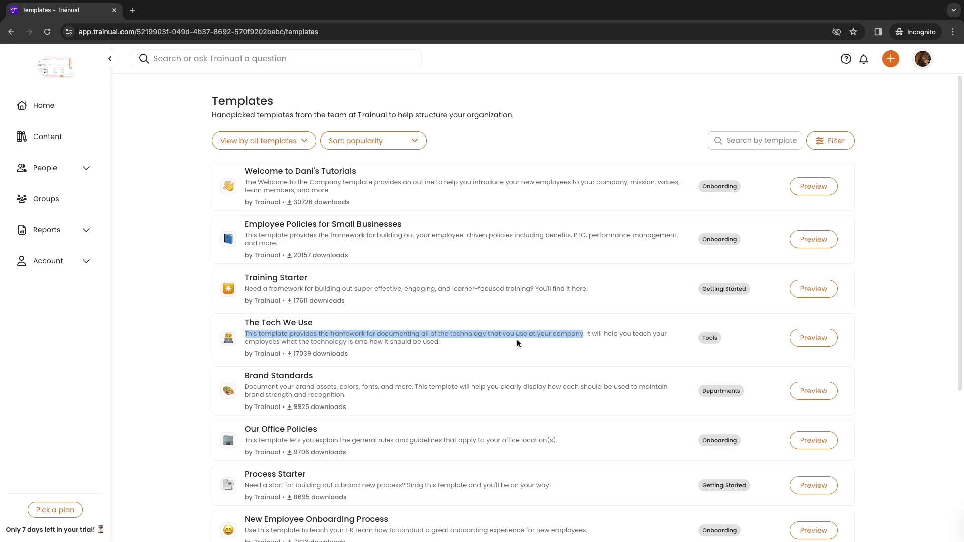
pyautogui.click(417, 350)
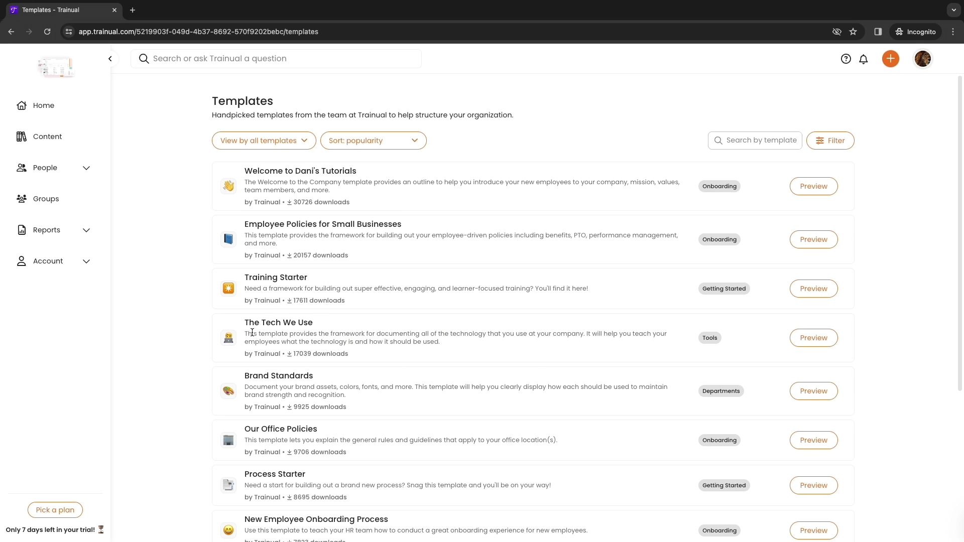
# Preview The Tech We Use, viewing Systems We Use, Devices We Use and its Wi-Fi step
pyautogui.click(813, 338)
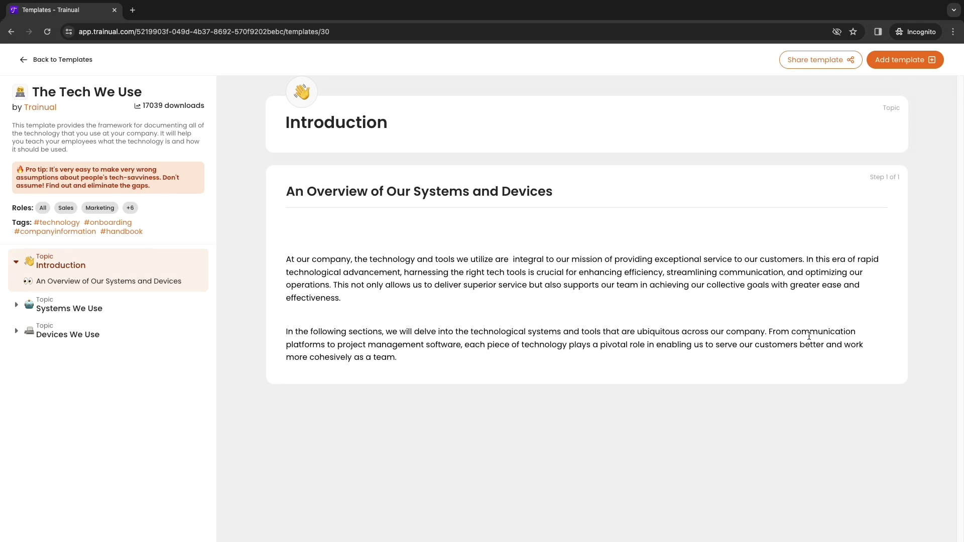
pyautogui.click(142, 304)
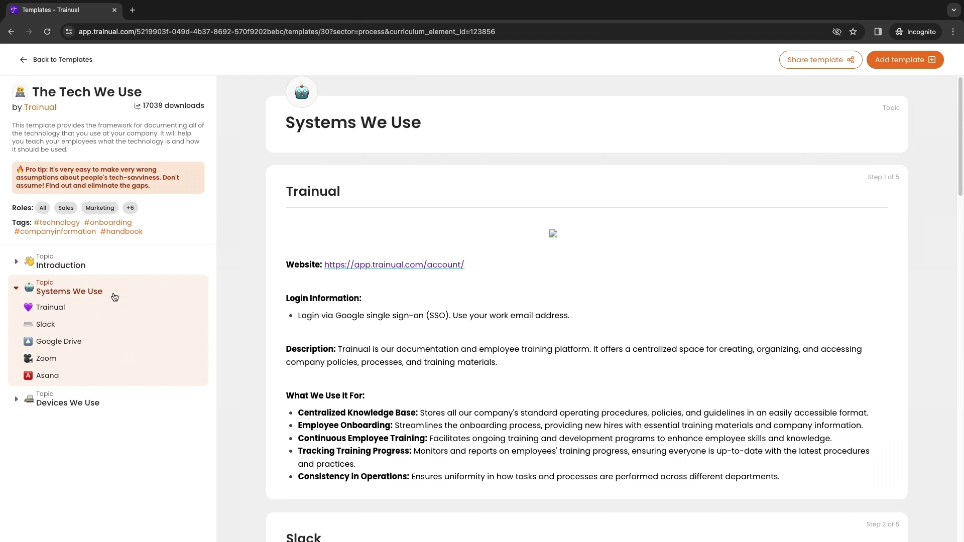
pyautogui.click(44, 401)
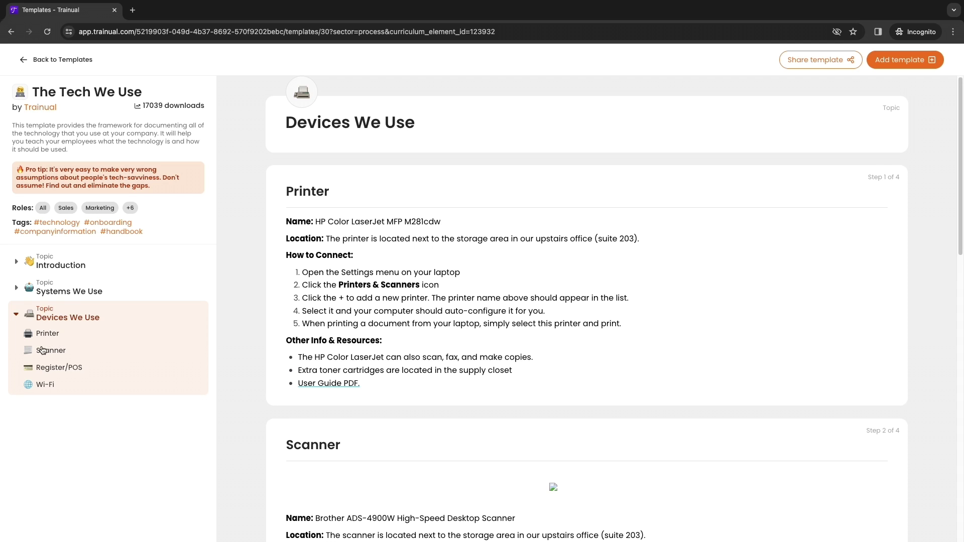
pyautogui.click(47, 386)
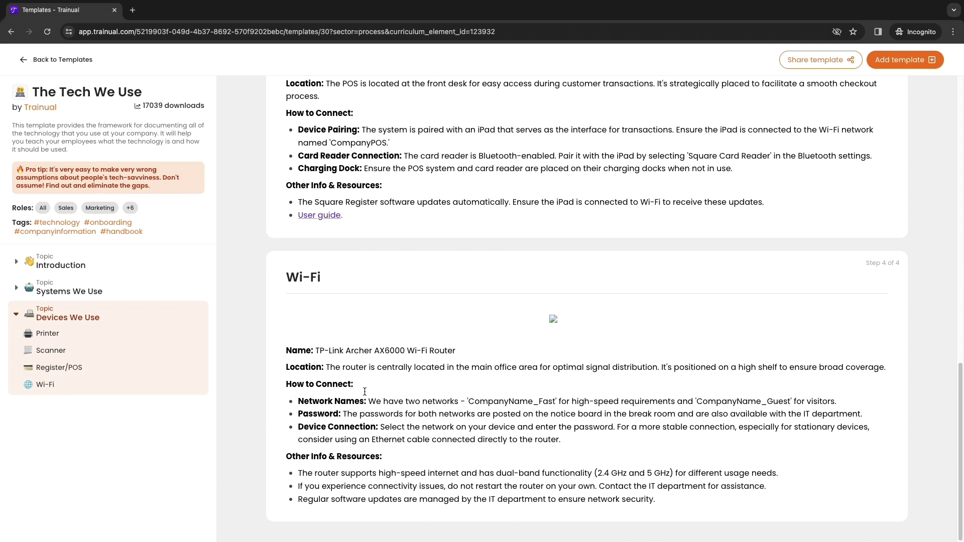
# Add The Tech We Use template to the Company section with yourself assigned as owner
pyautogui.click(71, 296)
pyautogui.click(902, 66)
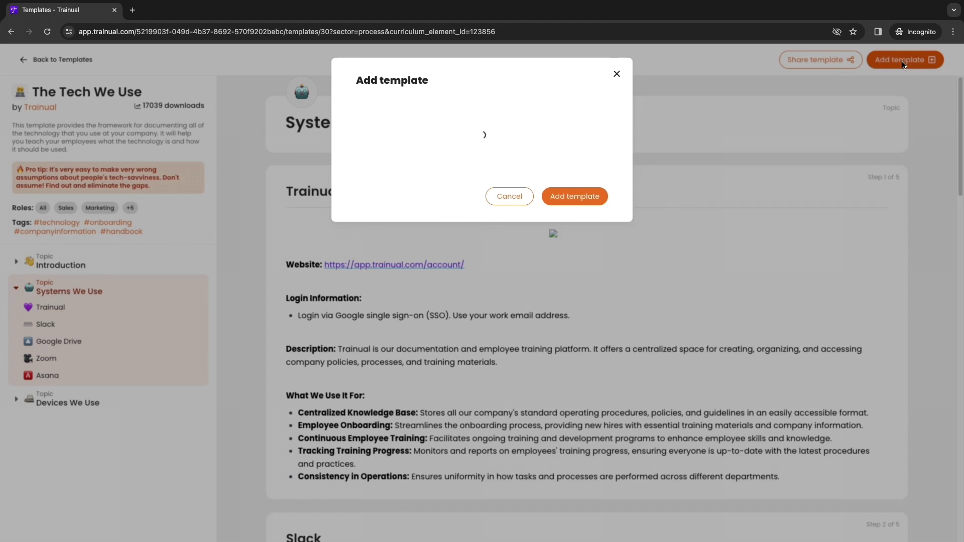
pyautogui.click(417, 117)
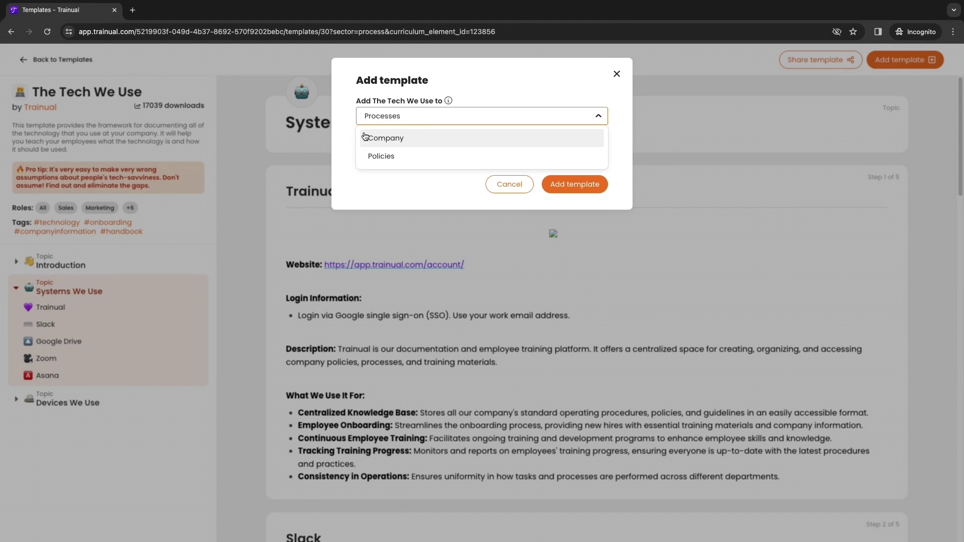
pyautogui.click(402, 137)
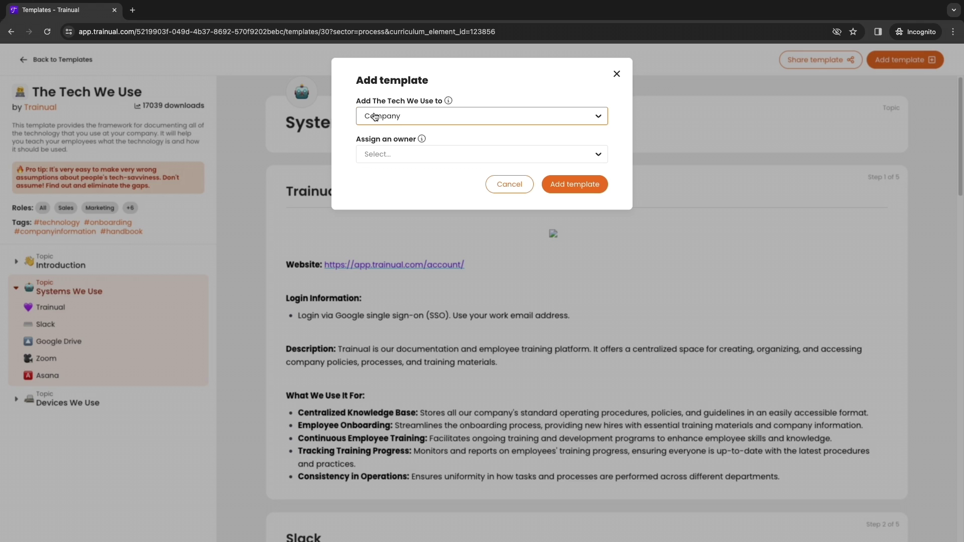
pyautogui.click(376, 146)
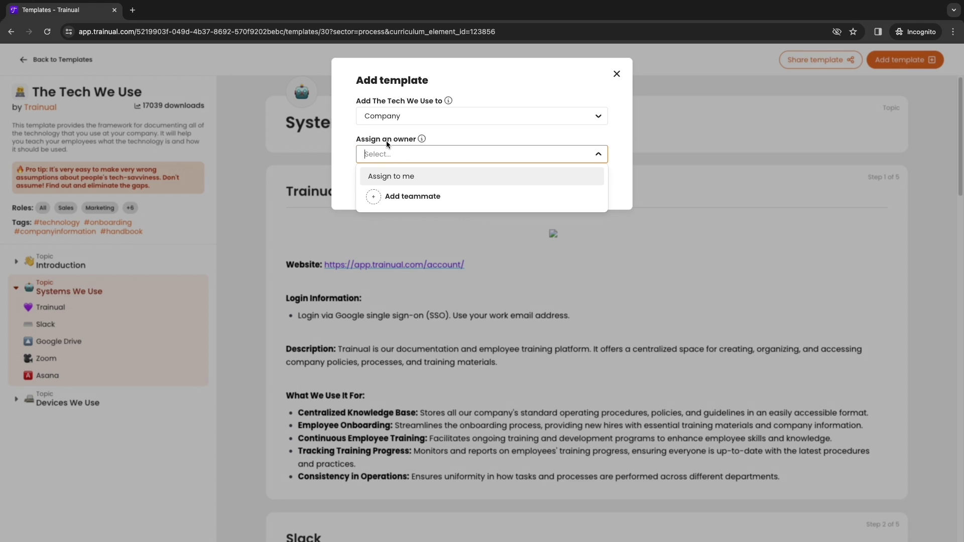
pyautogui.click(388, 176)
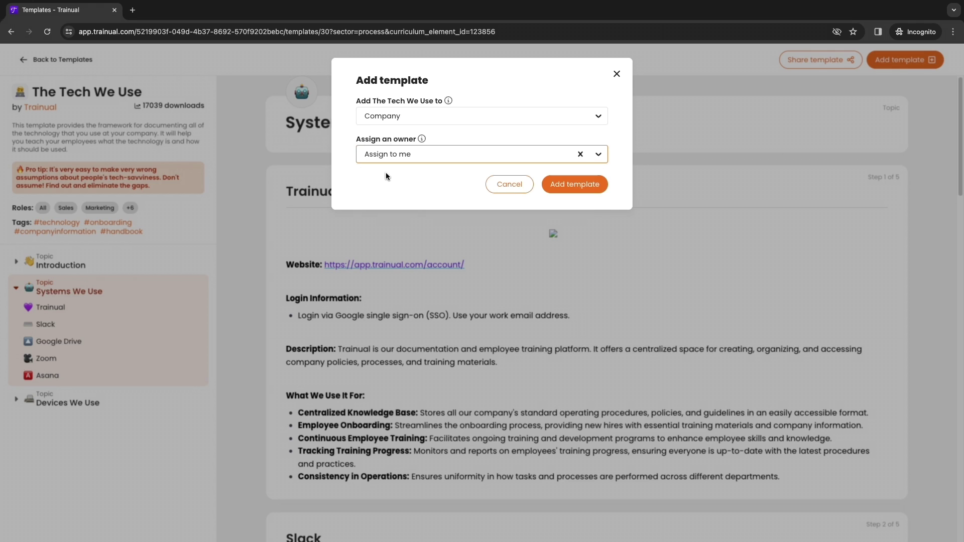
pyautogui.click(567, 186)
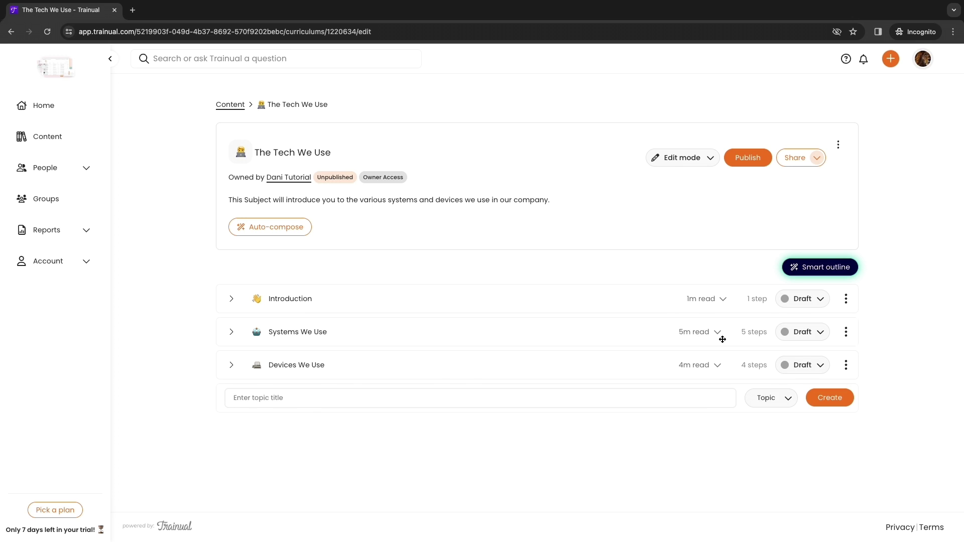
# Expand the Introduction topic, leaving it at Draft, and open the overview step's options menu
pyautogui.click(807, 304)
pyautogui.click(807, 301)
pyautogui.click(231, 299)
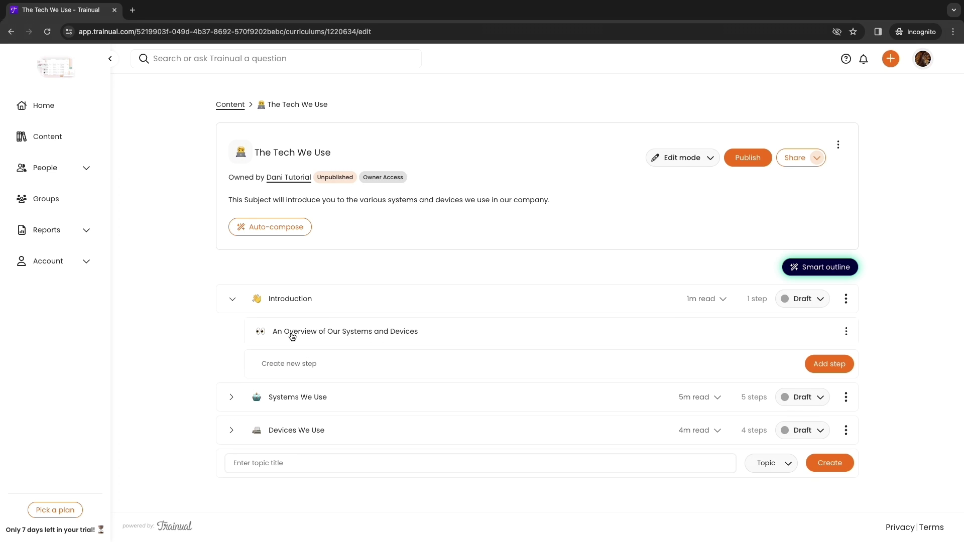
pyautogui.moveTo(273, 335)
pyautogui.mouseDown()
pyautogui.moveTo(396, 331)
pyautogui.moveTo(276, 331)
pyautogui.mouseUp()
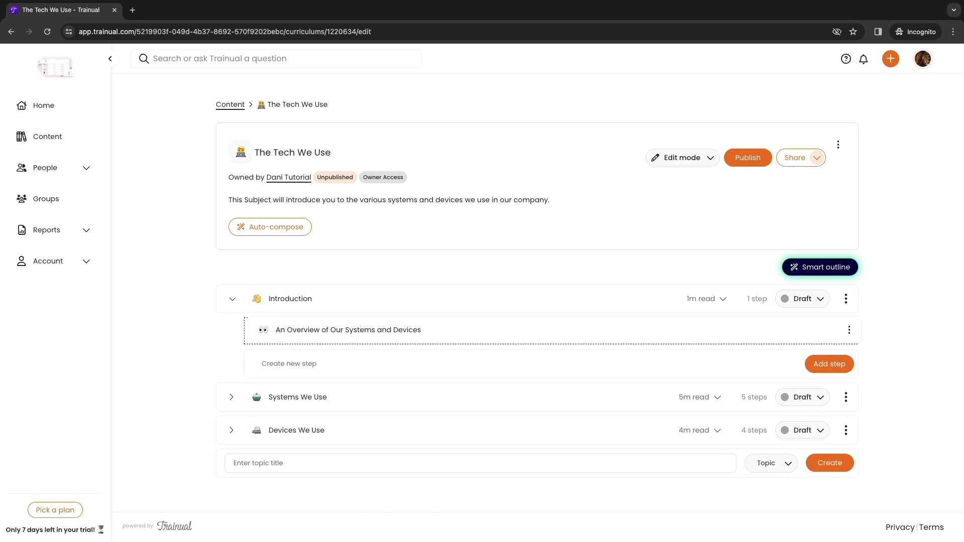
pyautogui.click(846, 332)
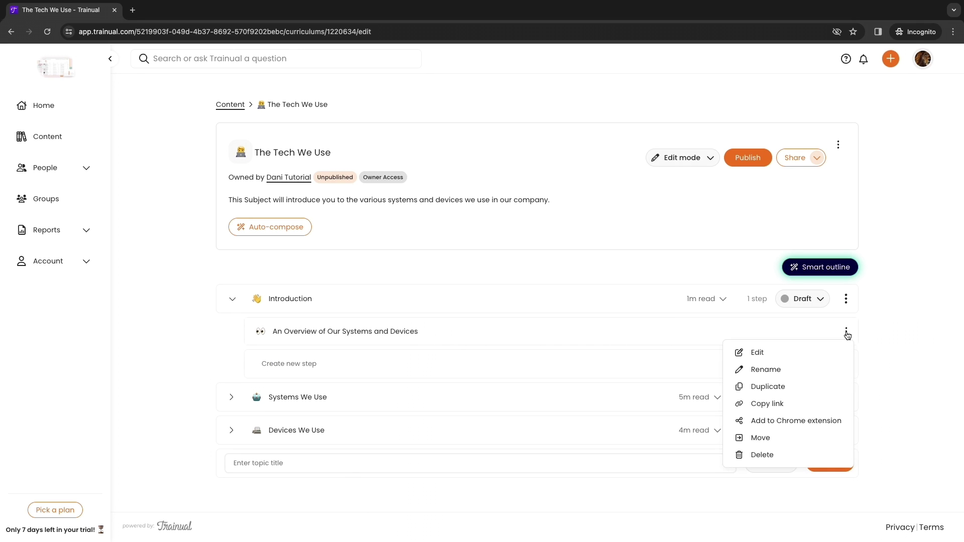
# Open the overview step in the editor and move on to the Systems We Use topic
pyautogui.click(783, 351)
pyautogui.scroll(-1, 371, 336)
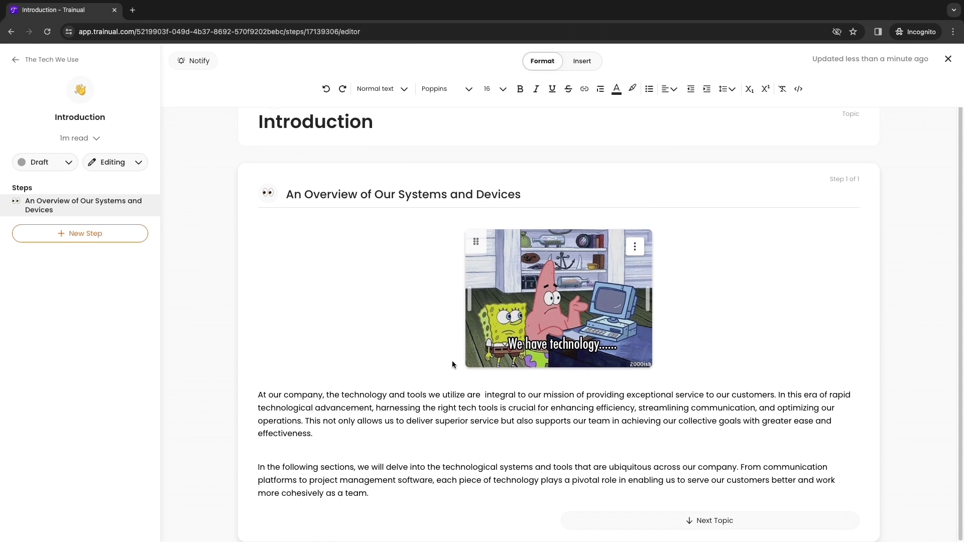
pyautogui.moveTo(258, 395); pyautogui.dragTo(552, 444)
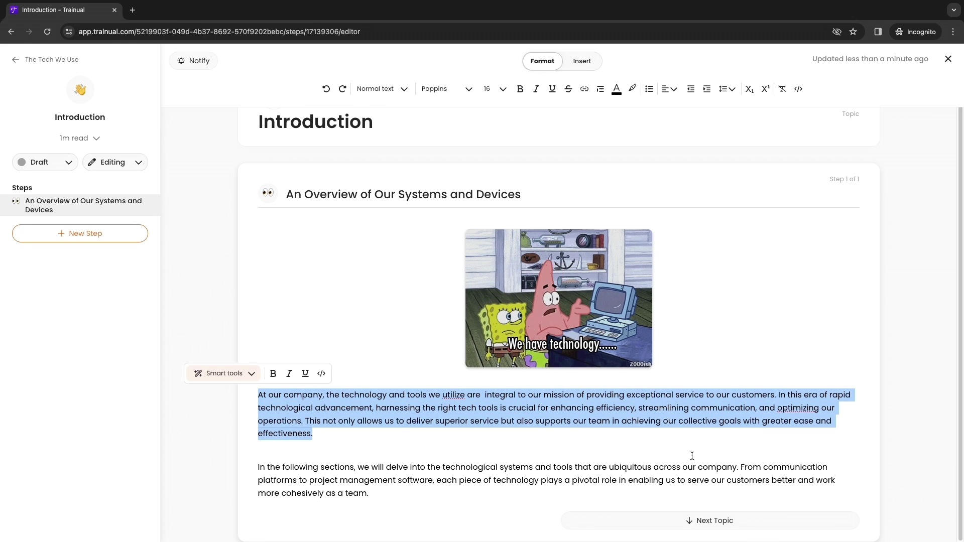
pyautogui.click(723, 522)
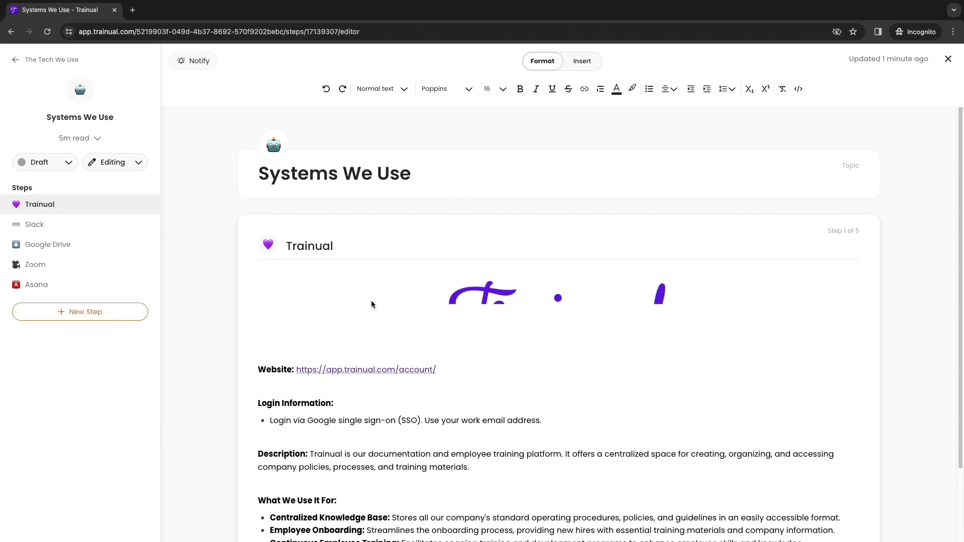
# Review the Systems We Use content, selecting the Trainual logo image and checking the insert tools
pyautogui.moveTo(255, 174); pyautogui.dragTo(496, 196)
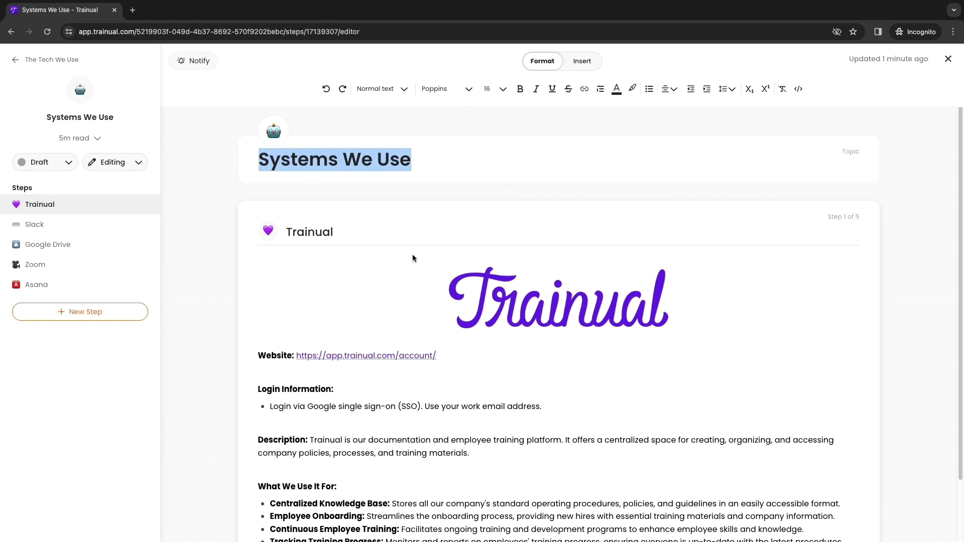
pyautogui.scroll(-2, 685, 285)
pyautogui.moveTo(525, 233)
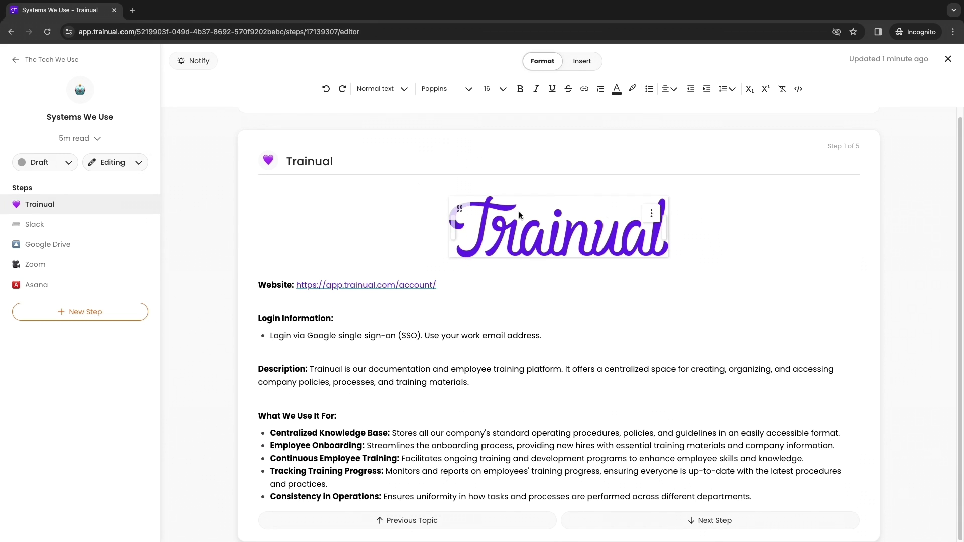
pyautogui.click(652, 214)
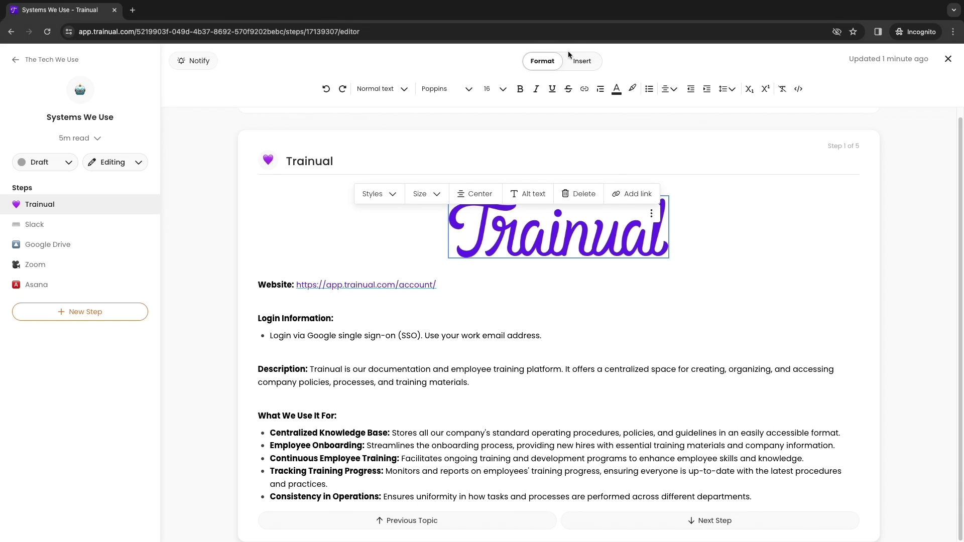
pyautogui.click(581, 61)
pyautogui.click(542, 60)
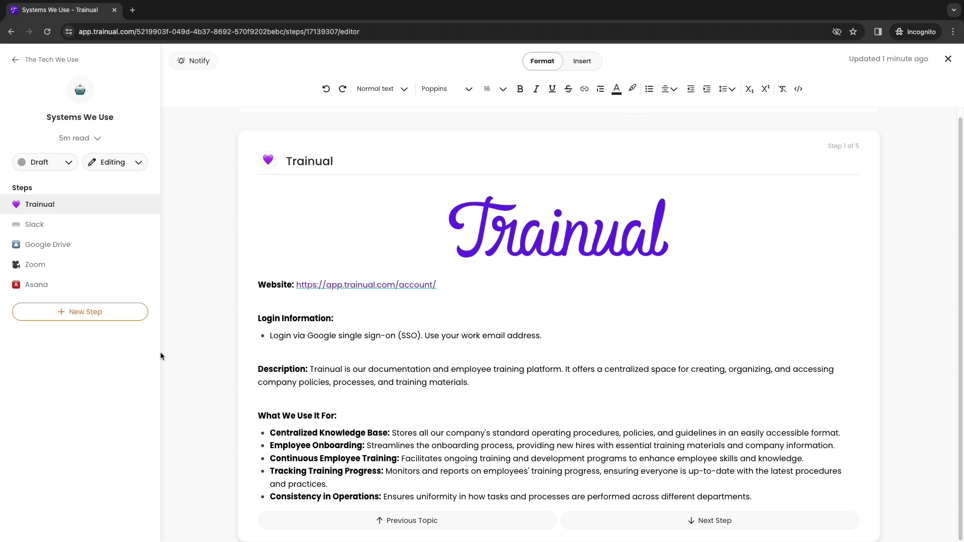
# Move to the Slack step and choose Delete from the Zoom step's options
pyautogui.click(693, 520)
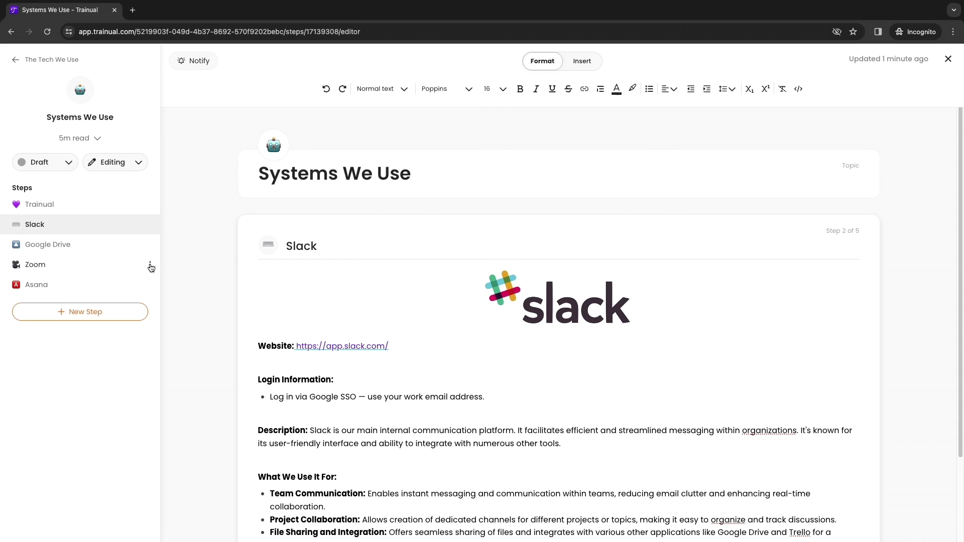
pyautogui.click(150, 265)
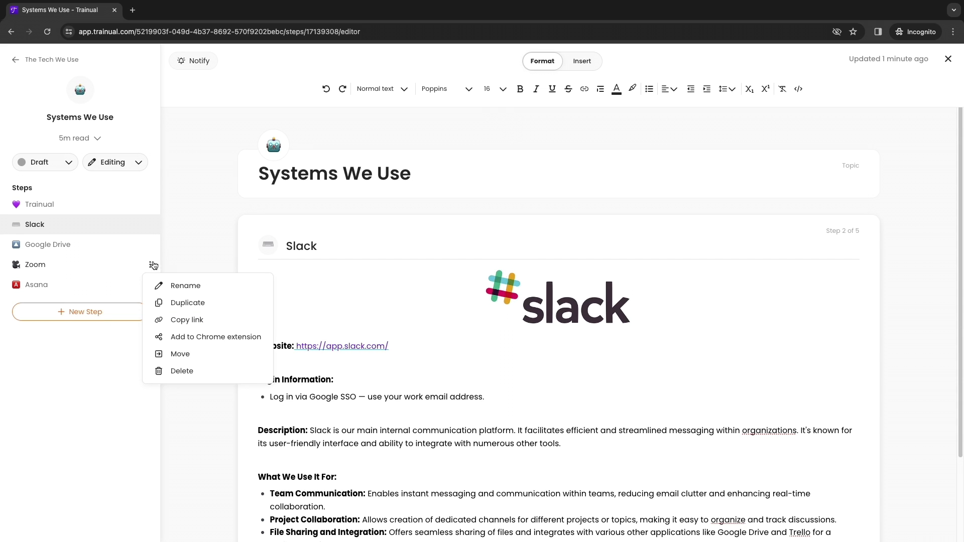
pyautogui.click(182, 371)
# Confirm deleting the Zoom step and go back to The Tech We Use subject page
pyautogui.click(583, 125)
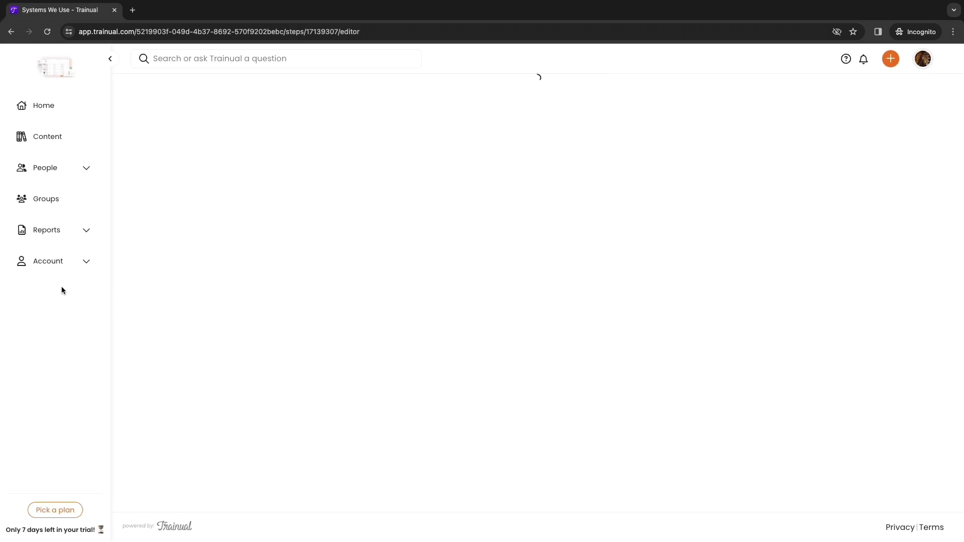
pyautogui.click(87, 310)
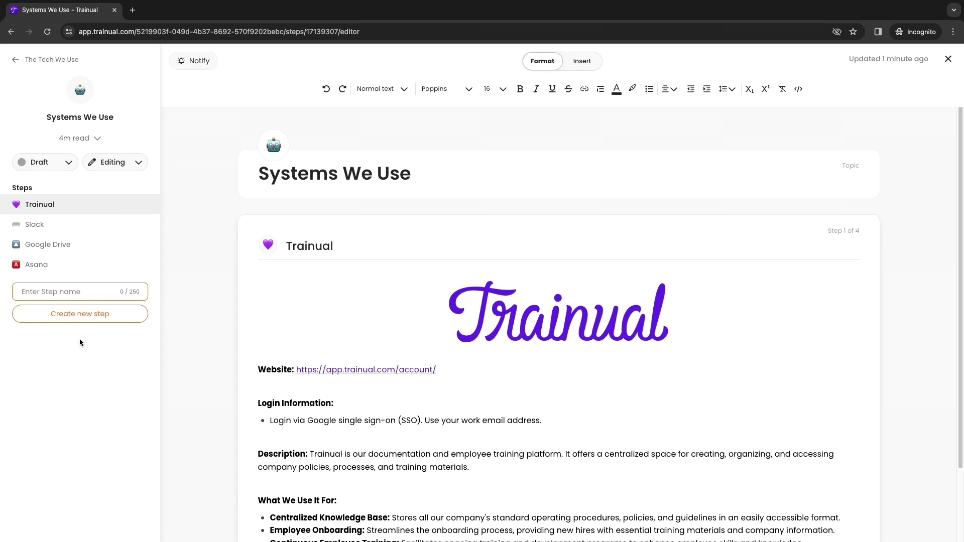
pyautogui.moveTo(368, 342)
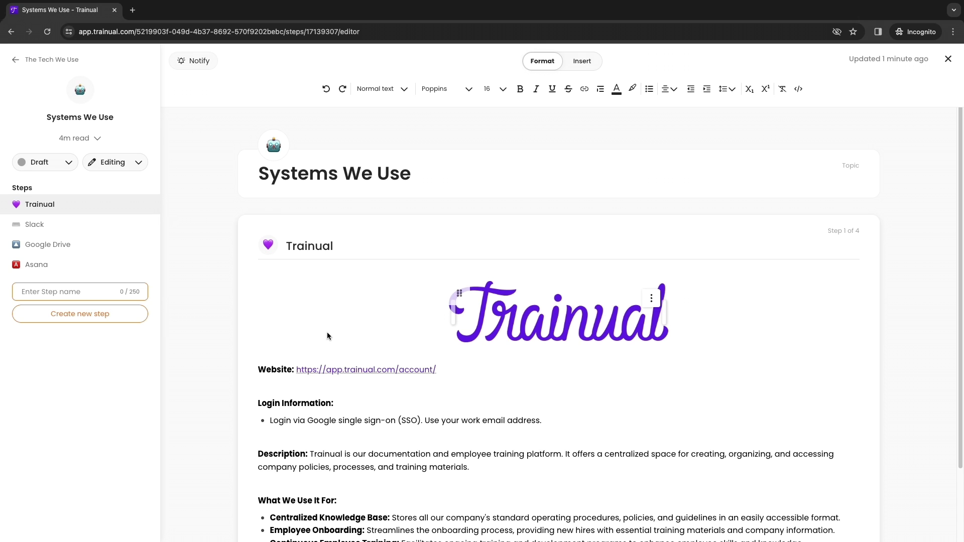
pyautogui.click(15, 60)
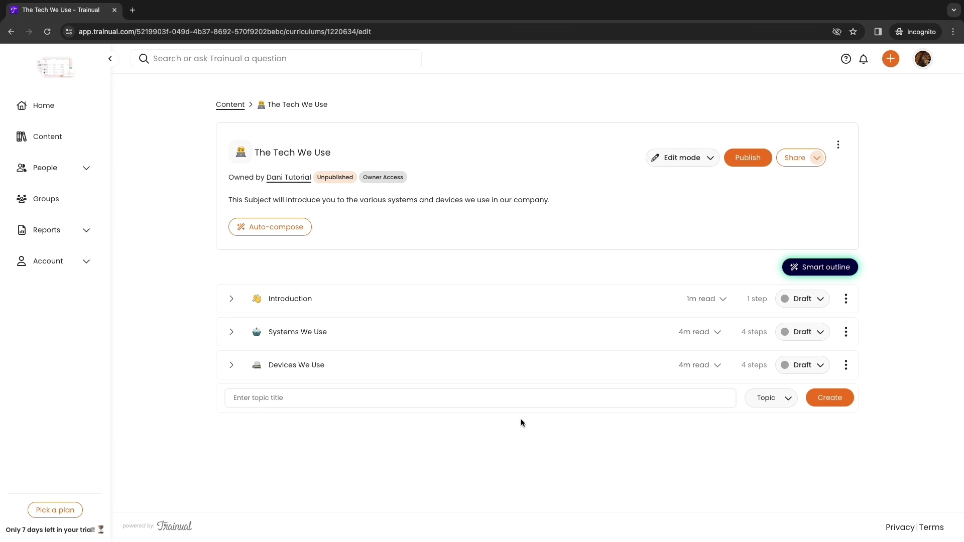
pyautogui.click(75, 108)
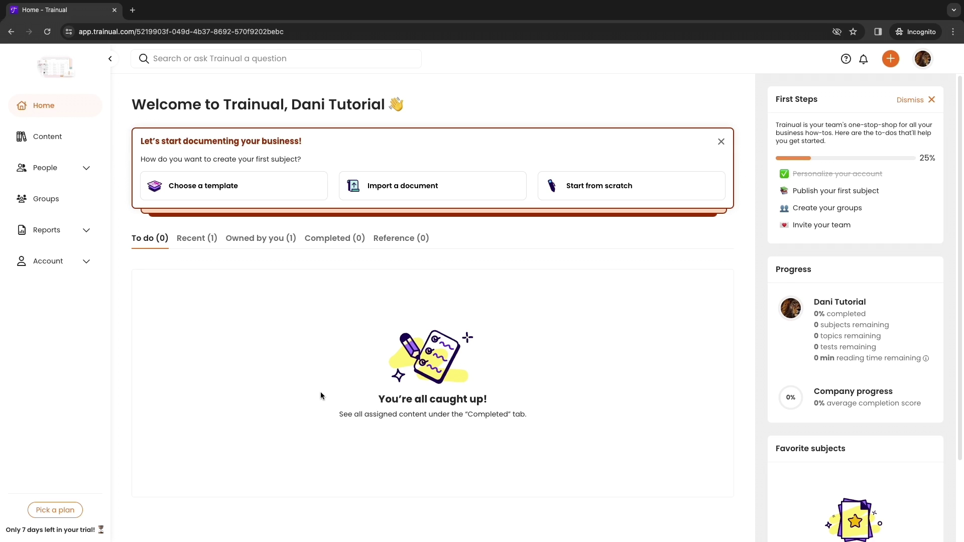
pyautogui.click(197, 238)
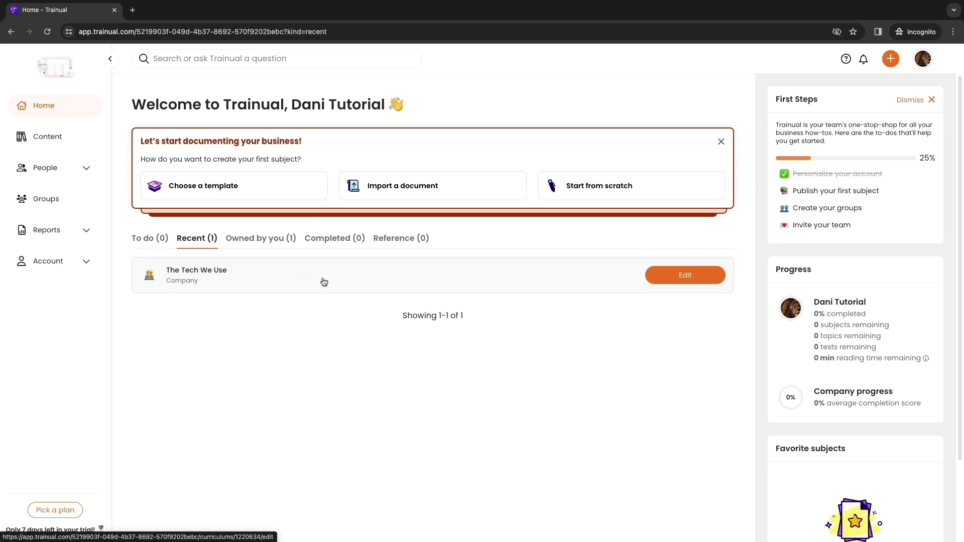
pyautogui.click(207, 275)
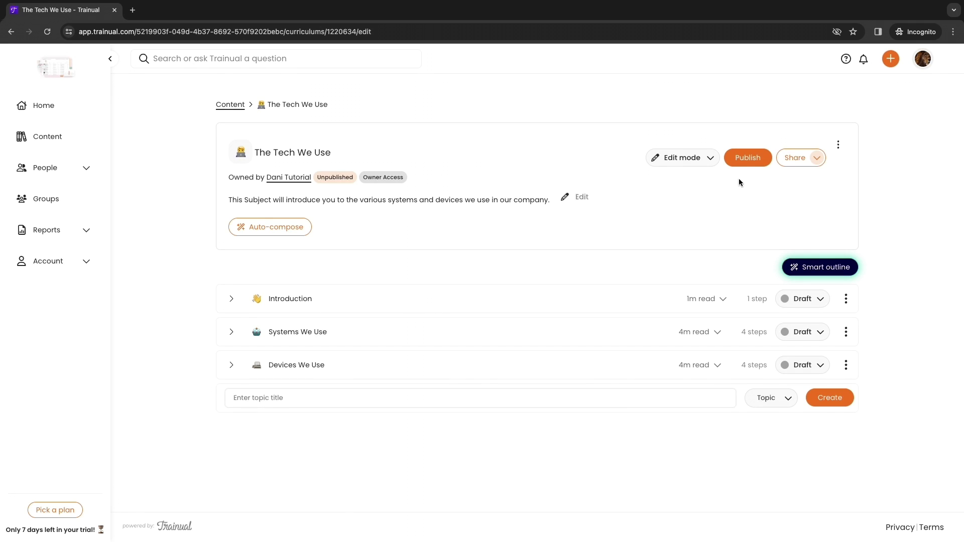
# Publish The Tech We Use with all three topics Finished, then go to the Home dashboard
pyautogui.click(753, 156)
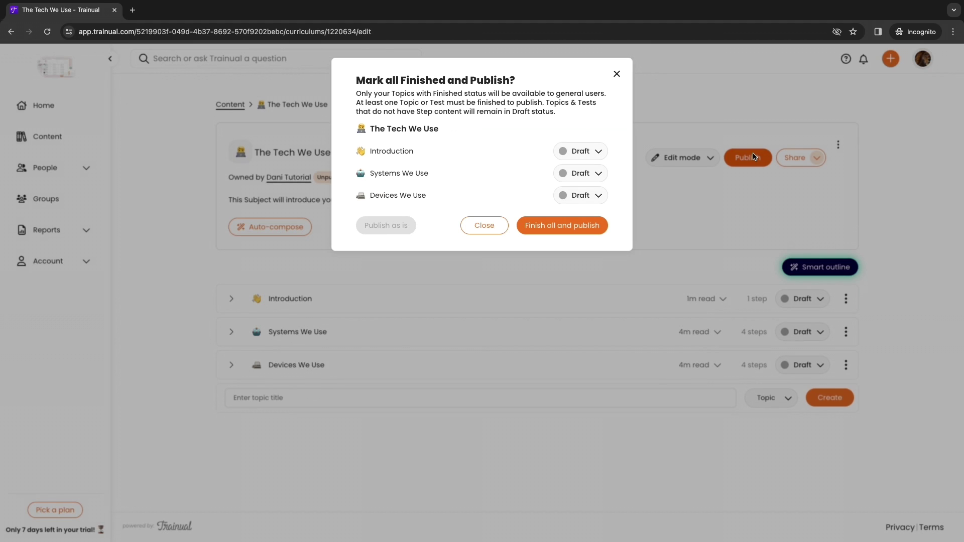
pyautogui.click(582, 151)
pyautogui.click(573, 224)
pyautogui.click(562, 224)
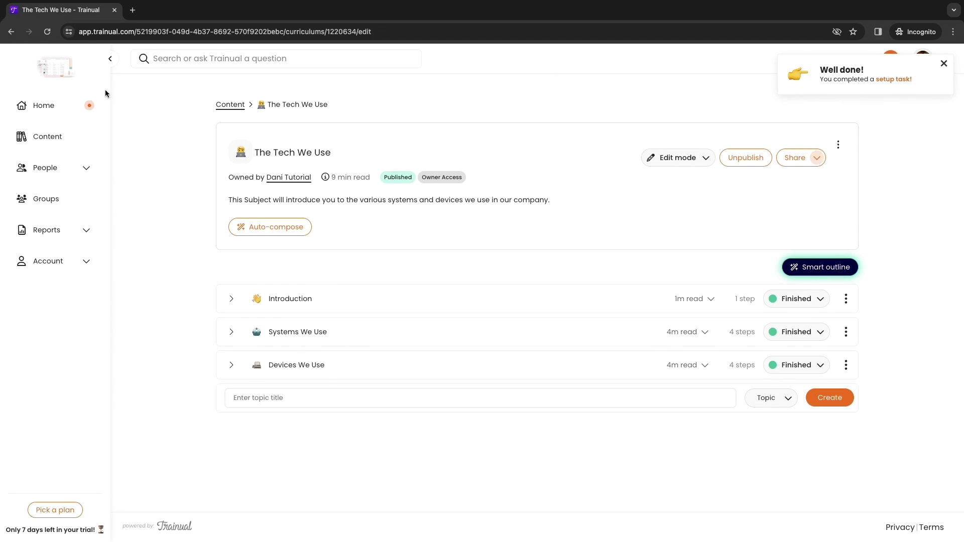
pyautogui.click(44, 106)
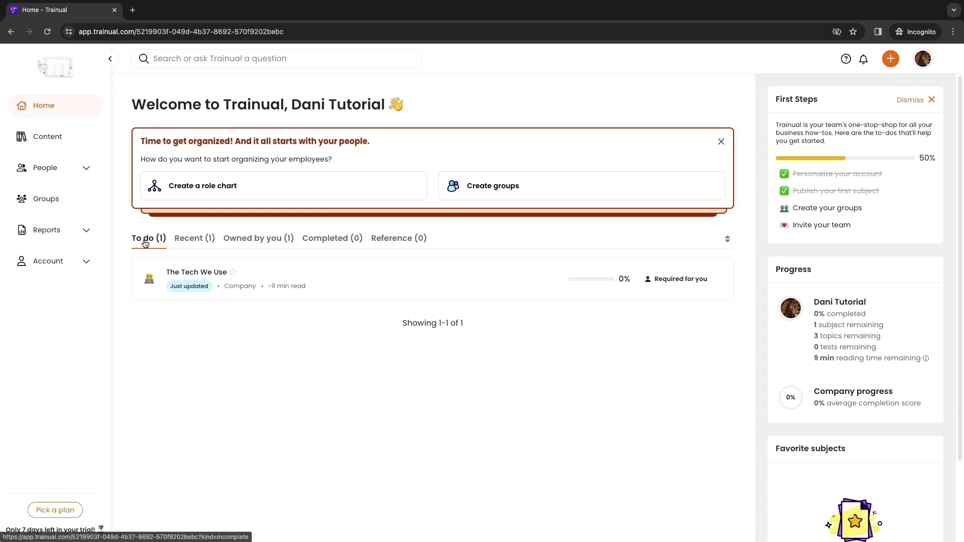
pyautogui.moveTo(236, 276)
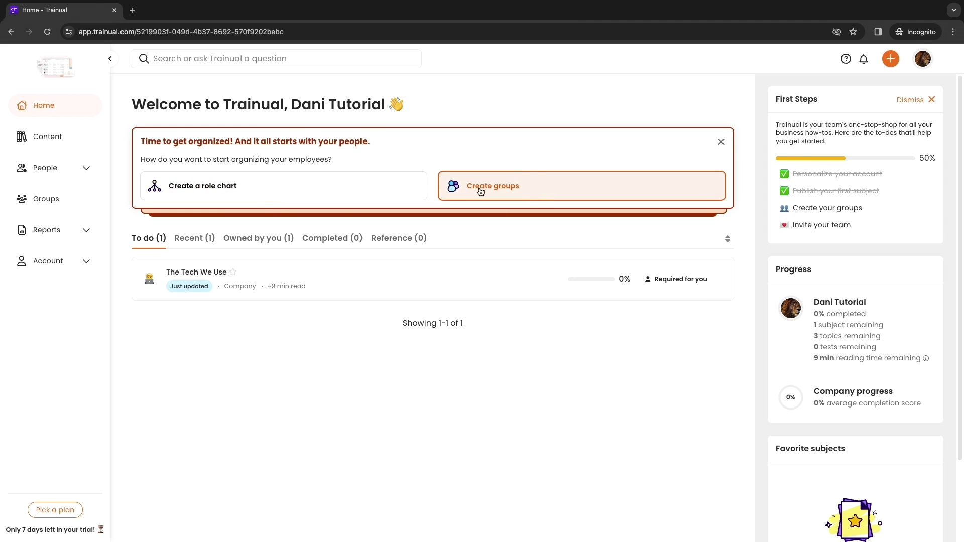
# Create a Department-type group named 'marketing'
pyautogui.click(529, 187)
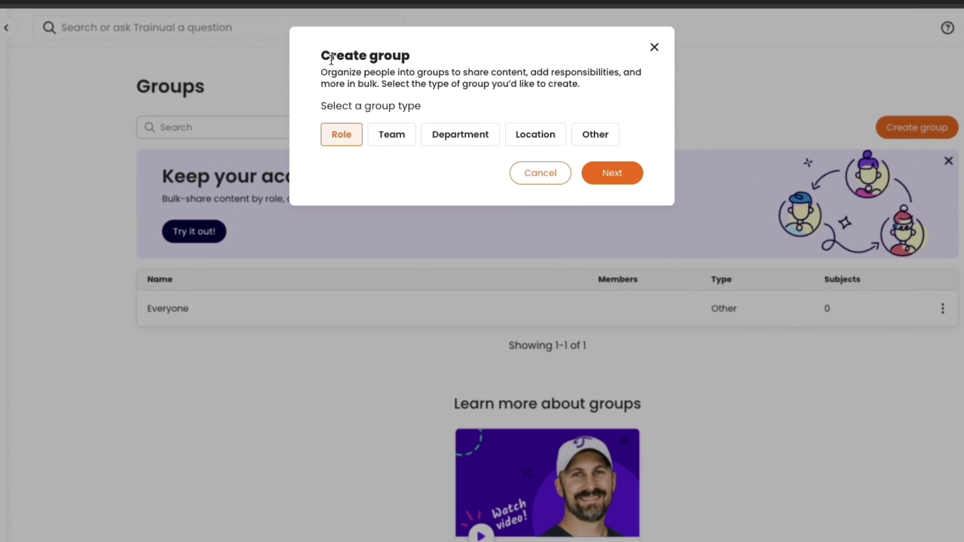
pyautogui.moveTo(330, 61); pyautogui.dragTo(413, 61)
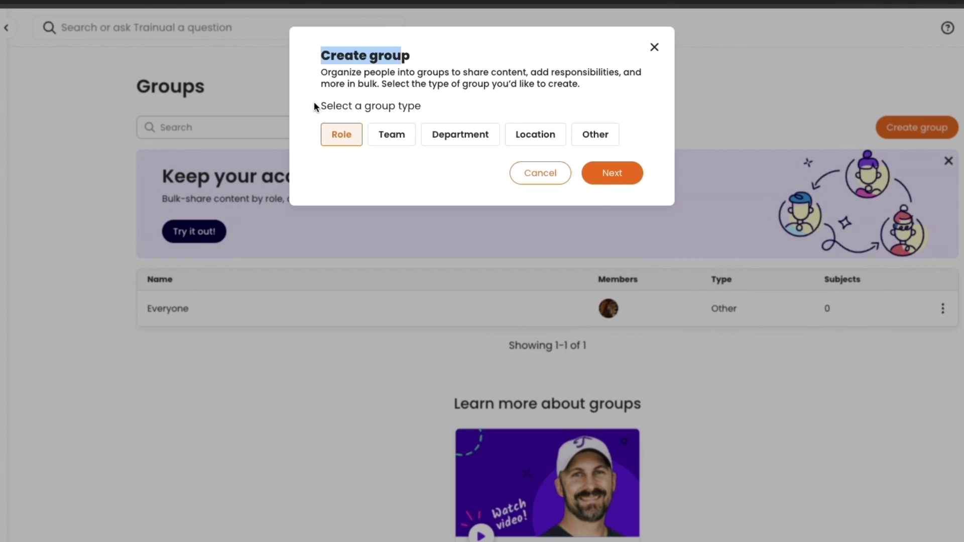
pyautogui.moveTo(318, 105); pyautogui.dragTo(426, 105)
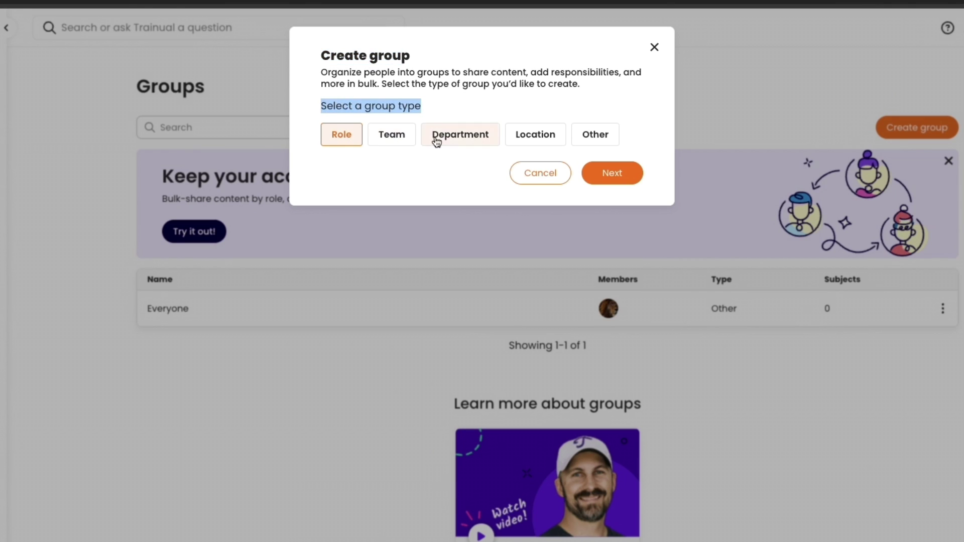
pyautogui.click(467, 134)
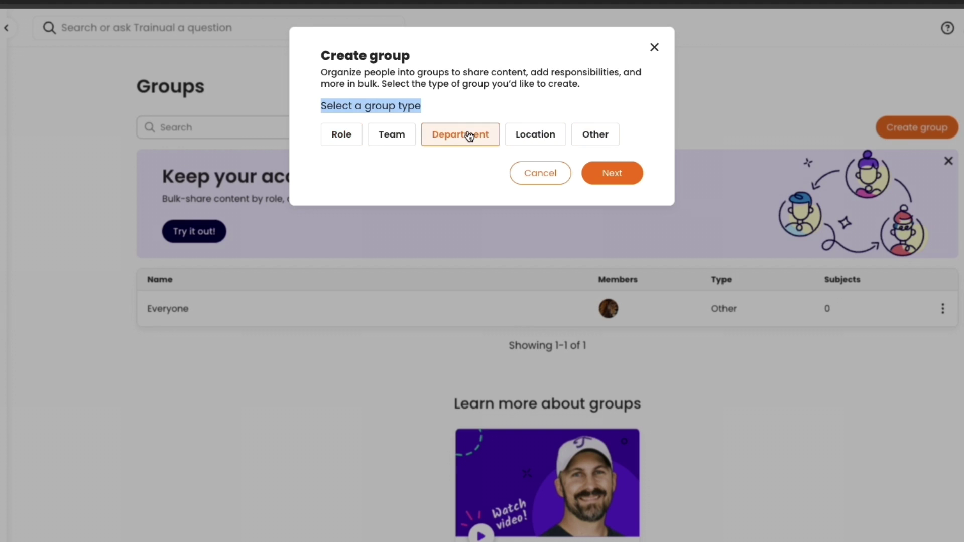
pyautogui.click(605, 173)
pyautogui.write('marketing')
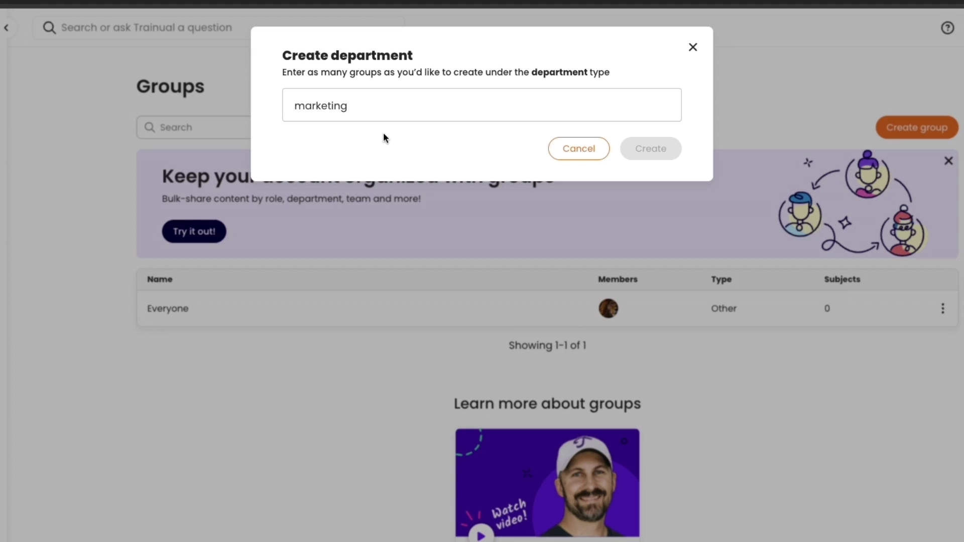
pyautogui.press('Return')
pyautogui.click(648, 150)
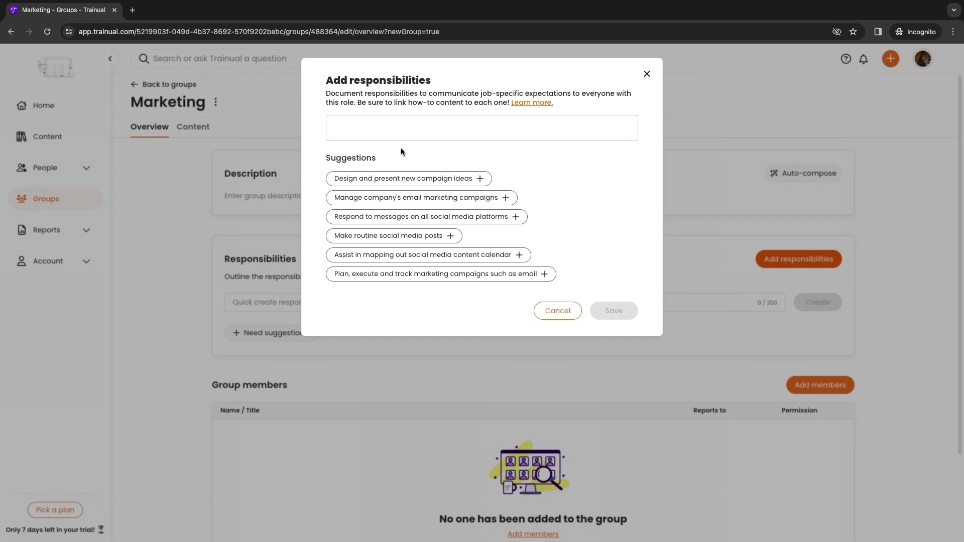
# Save the routine social media posts and marketing campaigns responsibilities to Marketing, then return Home
pyautogui.moveTo(332, 157); pyautogui.dragTo(393, 159)
pyautogui.click(399, 152)
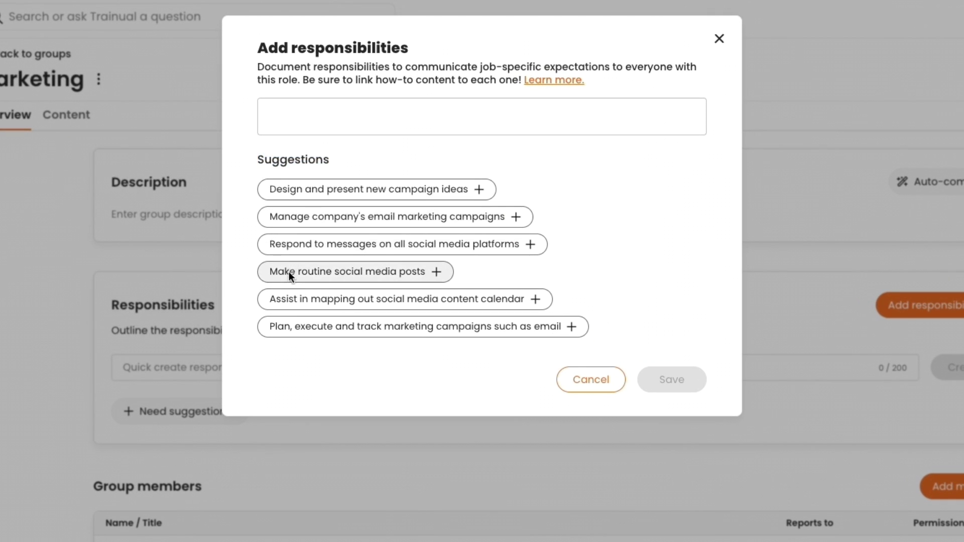
pyautogui.click(436, 273)
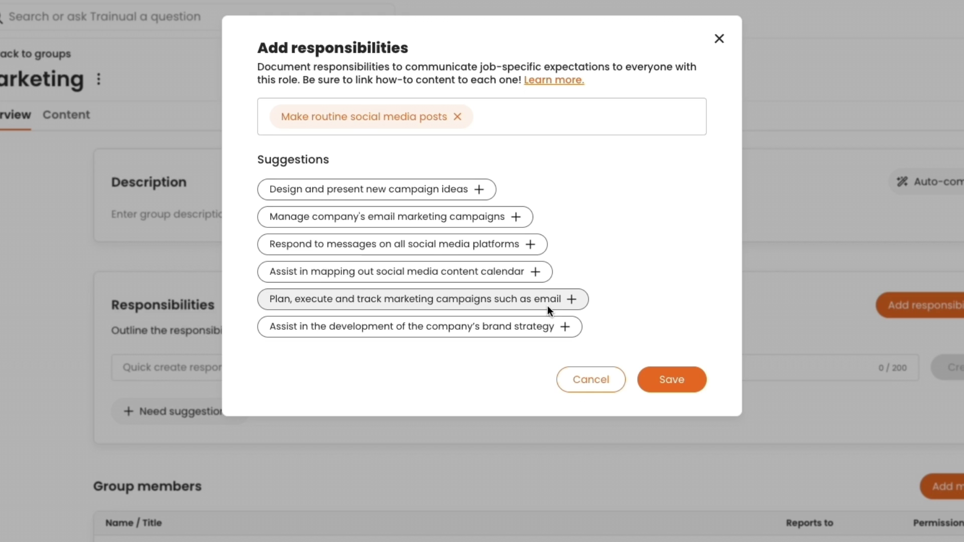
pyautogui.click(570, 300)
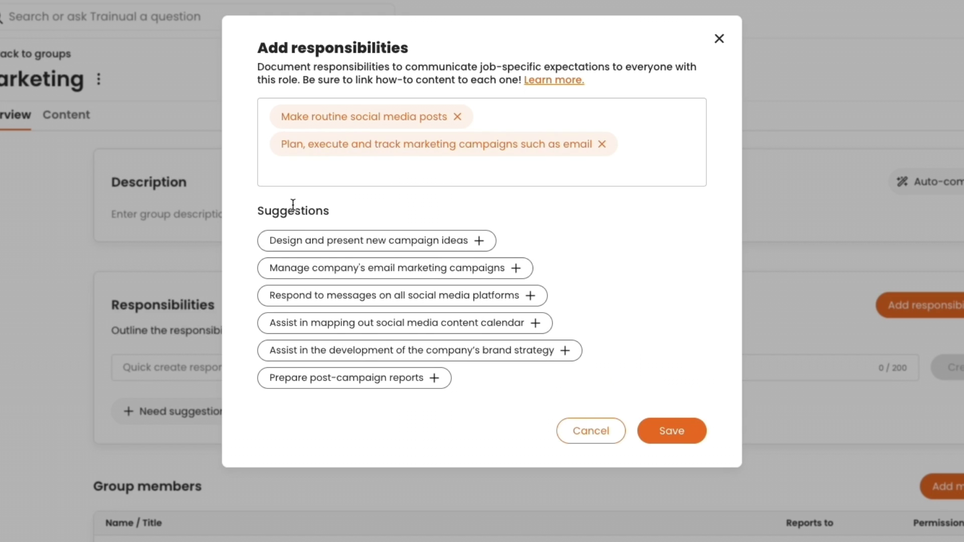
pyautogui.click(321, 170)
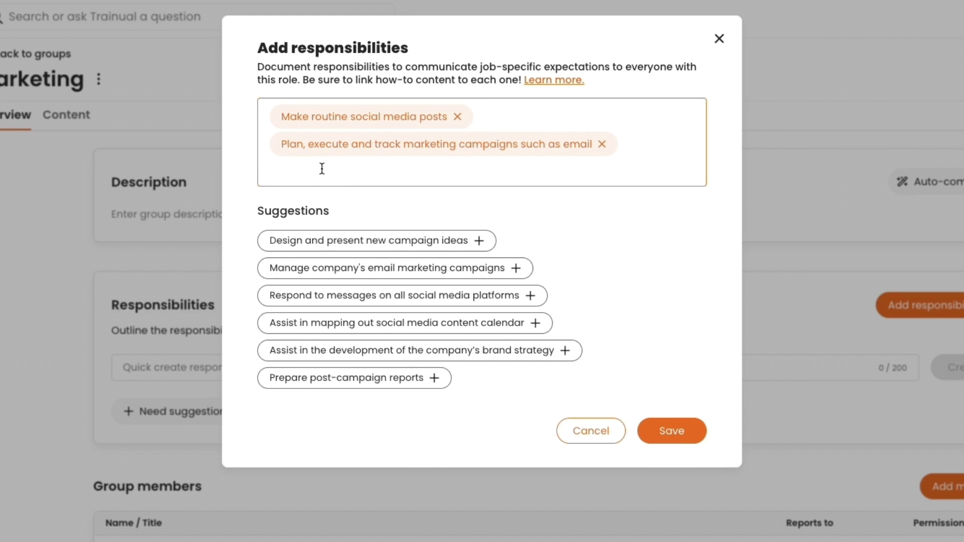
pyautogui.click(672, 431)
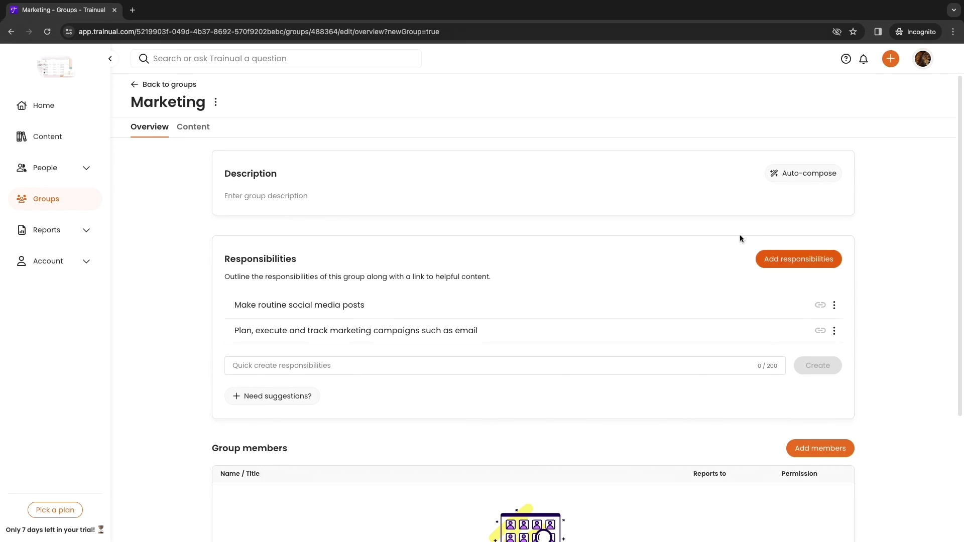
pyautogui.click(53, 105)
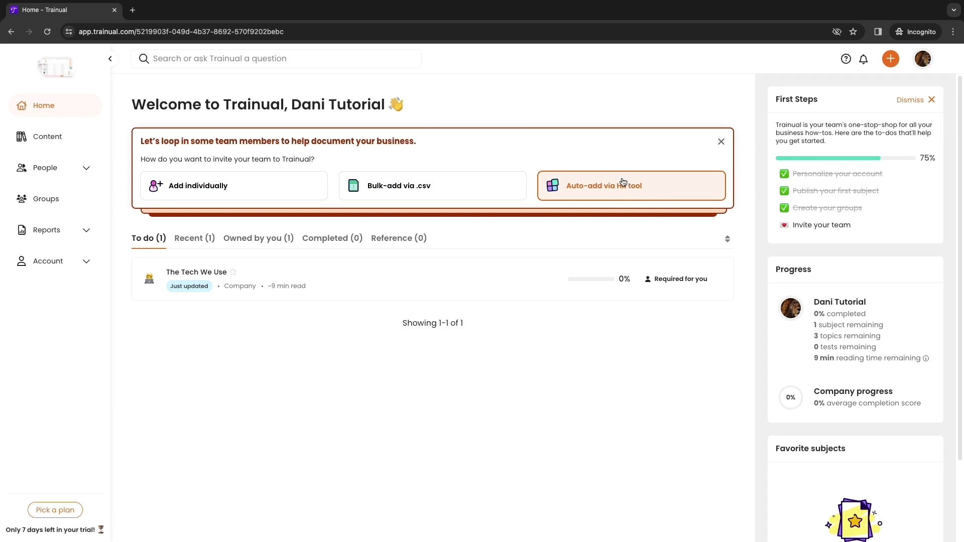
# Open the Add a user form with General permission level and show the Advanced settings
pyautogui.click(258, 185)
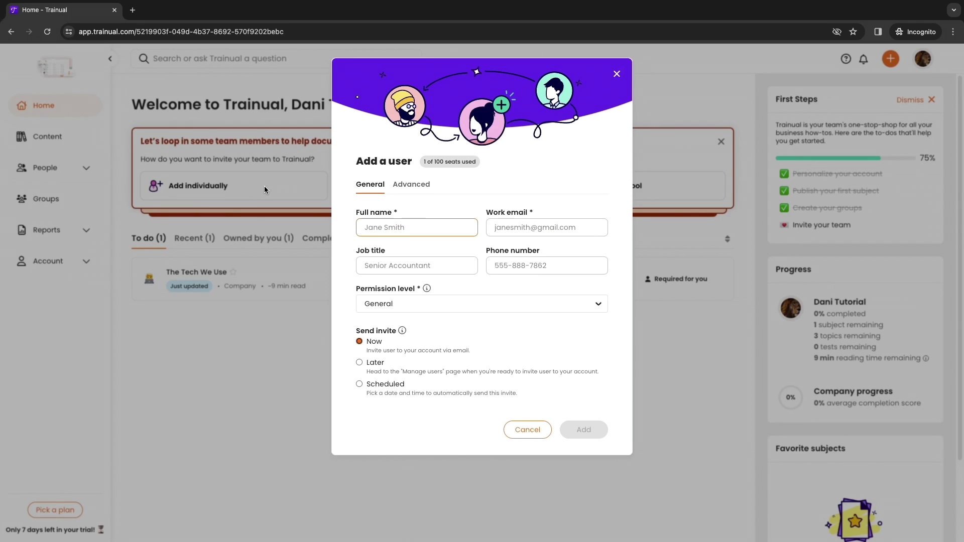
pyautogui.tripleClick(462, 187)
pyautogui.click(484, 190)
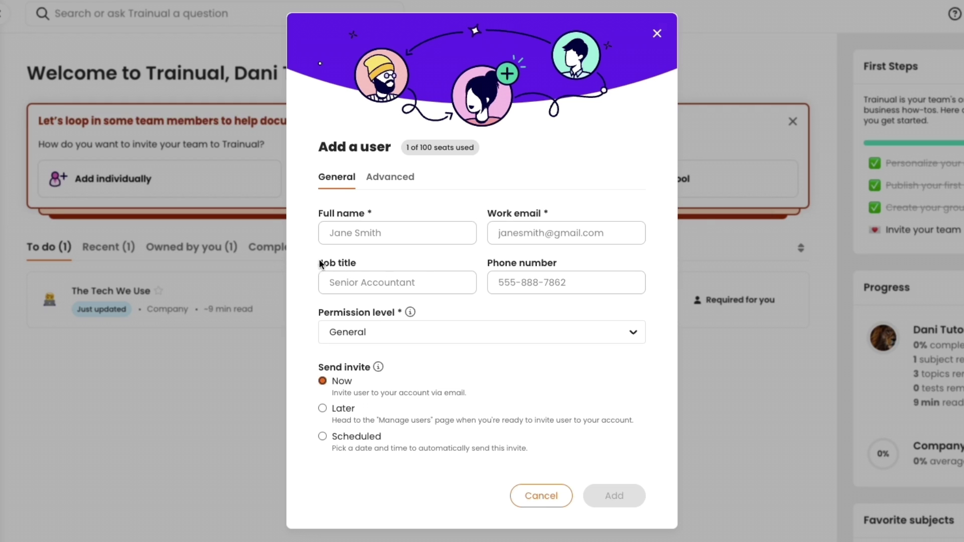
pyautogui.click(364, 333)
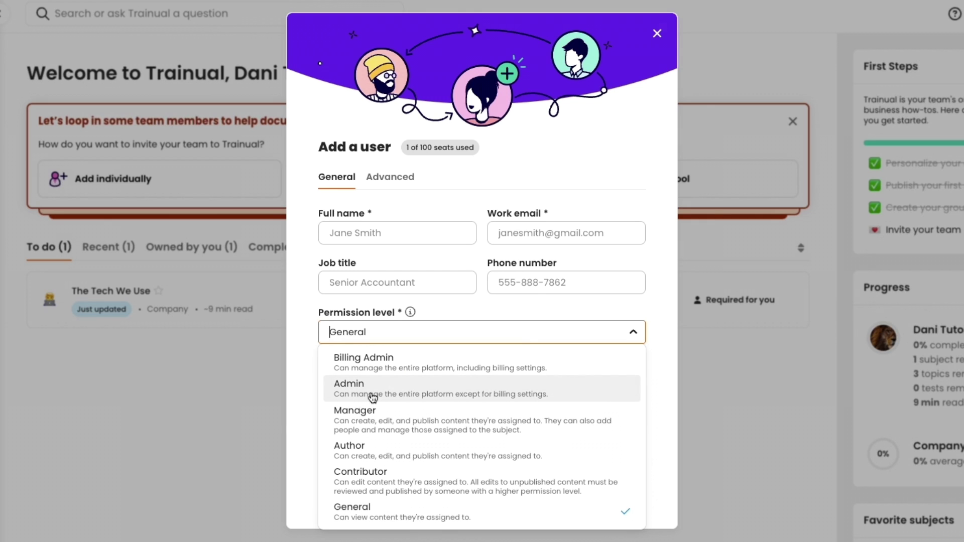
pyautogui.click(621, 329)
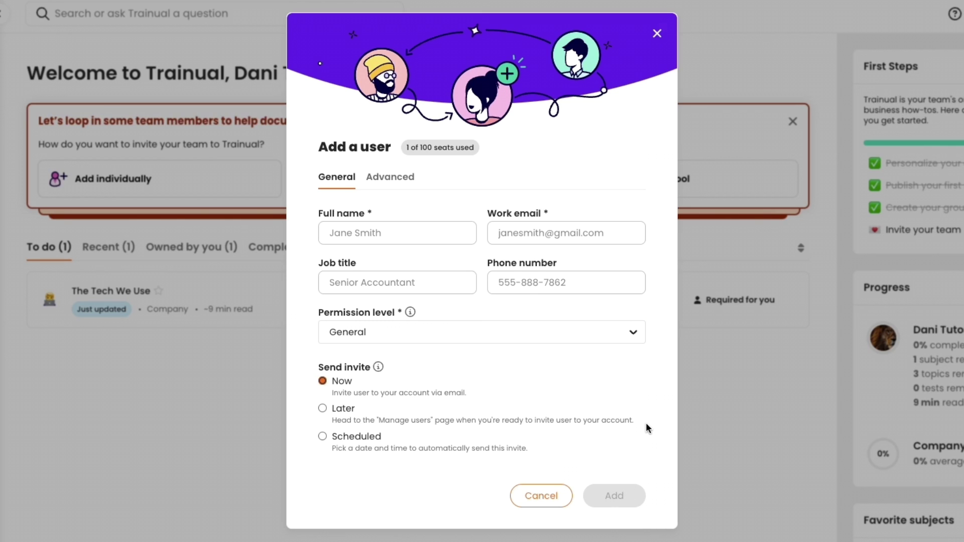
pyautogui.click(382, 185)
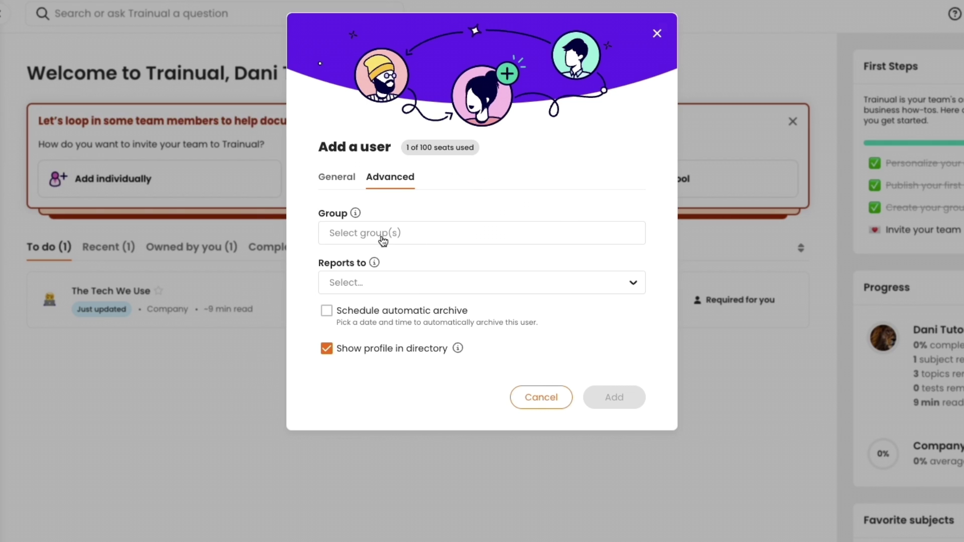
# Assign the new user to the Marketing (Department) group
pyautogui.click(353, 232)
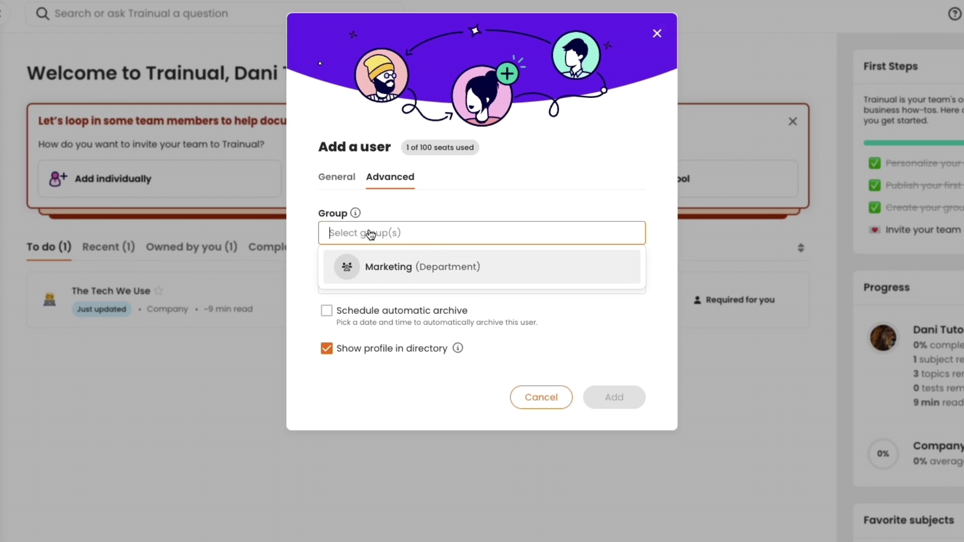
pyautogui.click(448, 217)
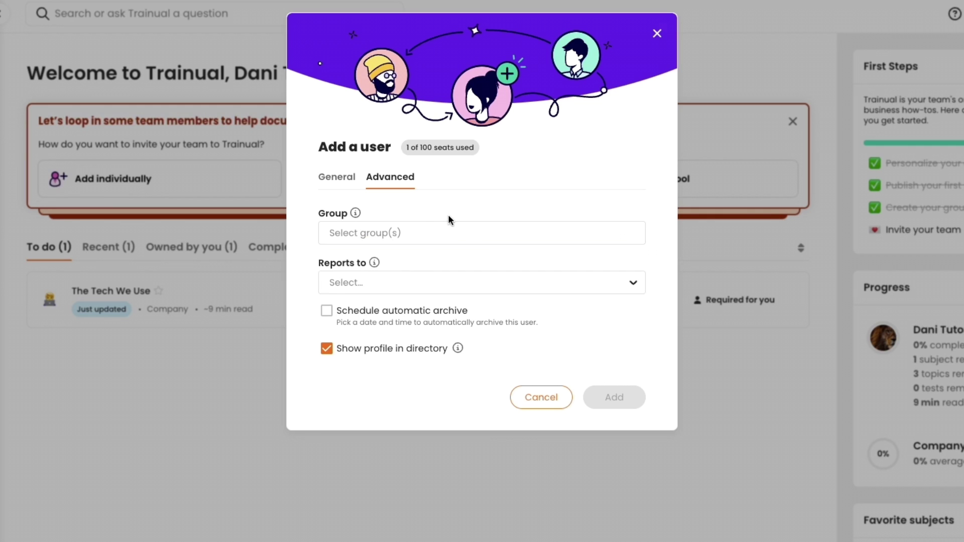
pyautogui.click(416, 233)
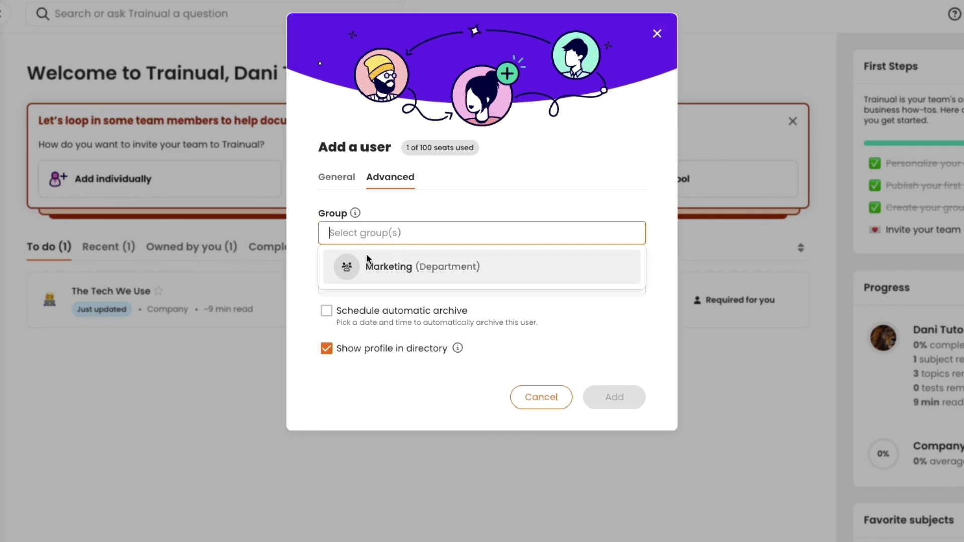
pyautogui.click(393, 262)
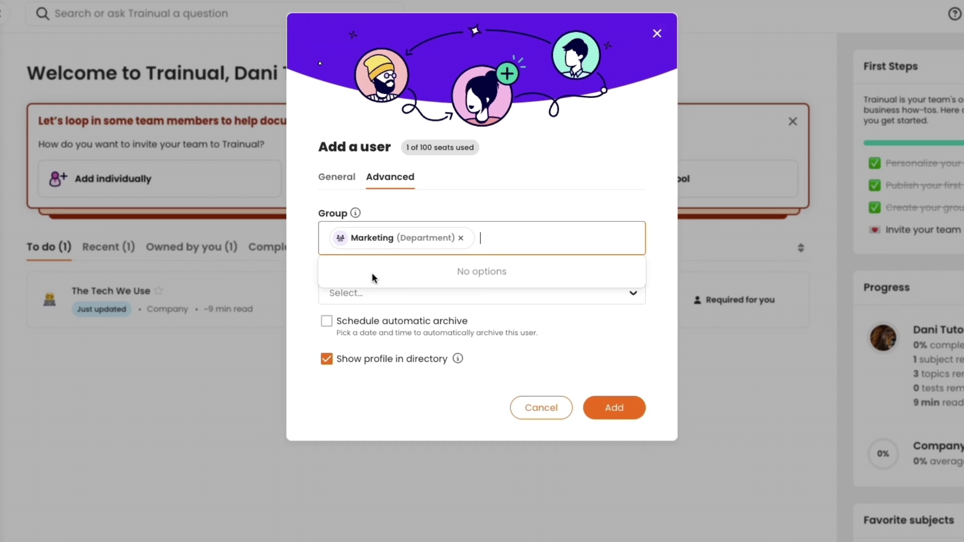
pyautogui.click(495, 201)
# Leave Reports to unset and add the new user to the account
pyautogui.click(343, 287)
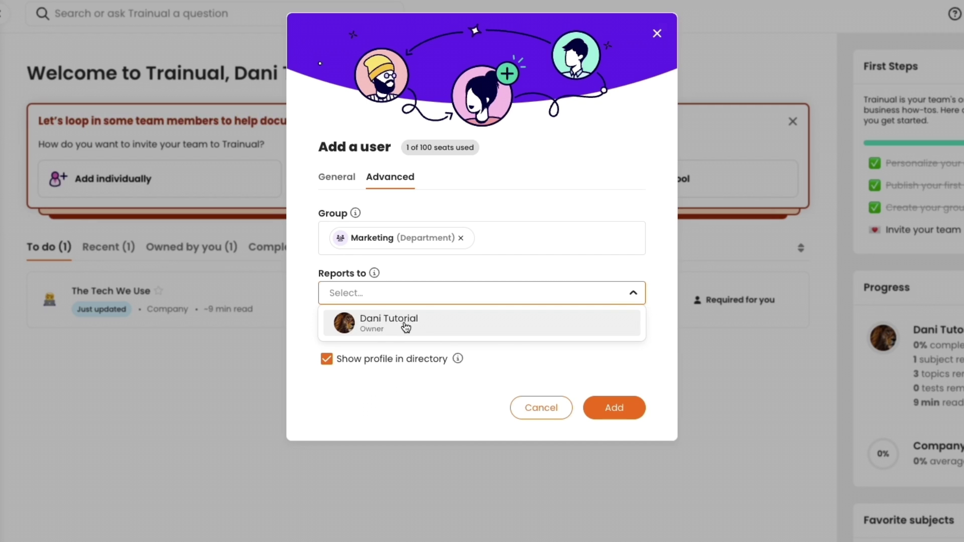
pyautogui.click(544, 254)
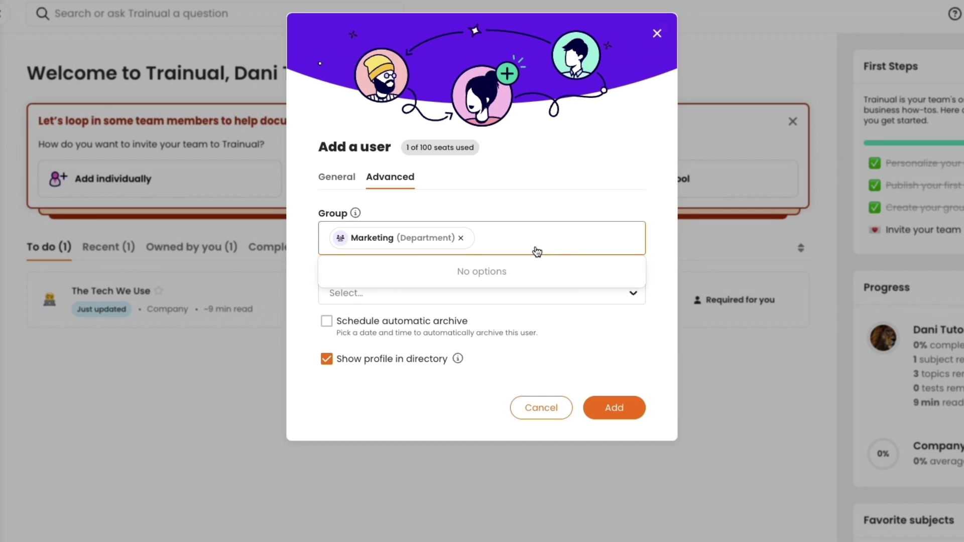
pyautogui.click(547, 249)
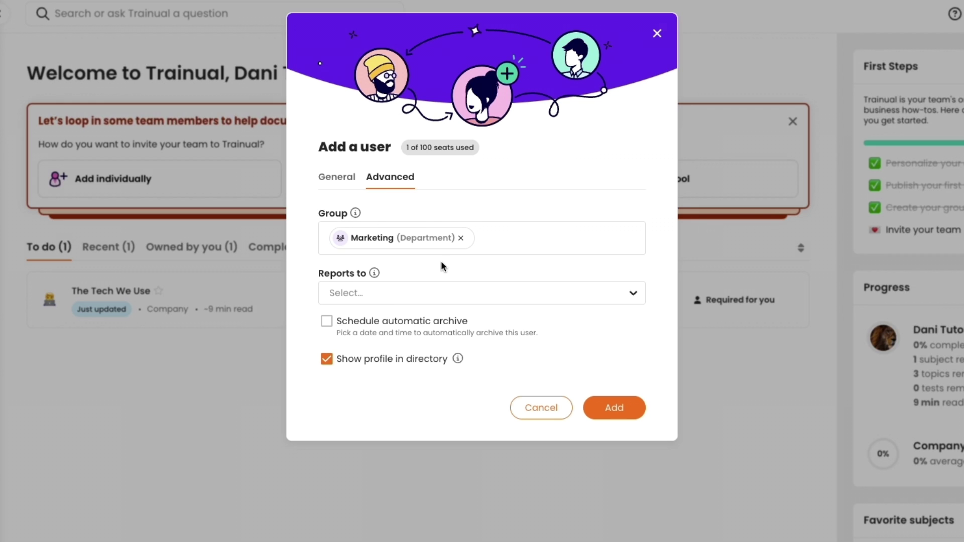
pyautogui.click(354, 294)
pyautogui.click(470, 382)
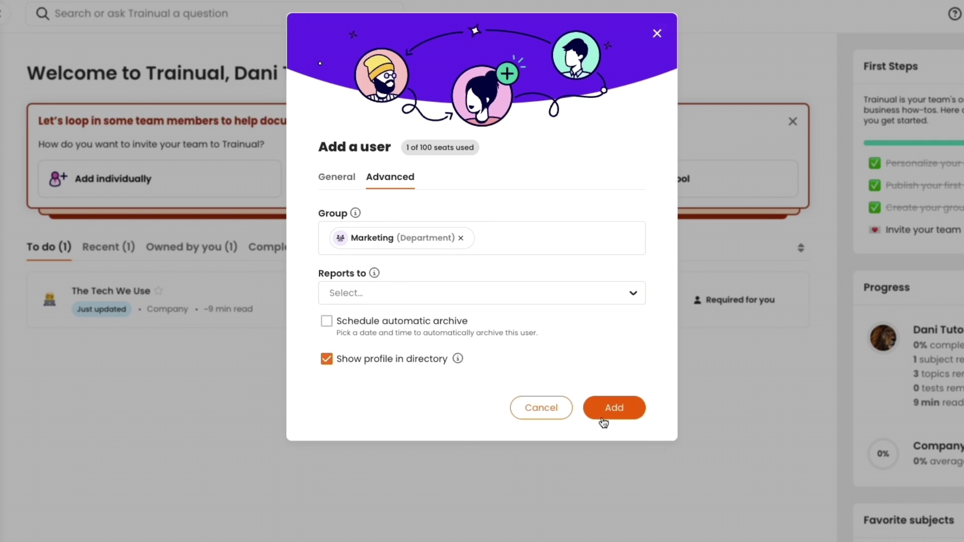
pyautogui.click(592, 420)
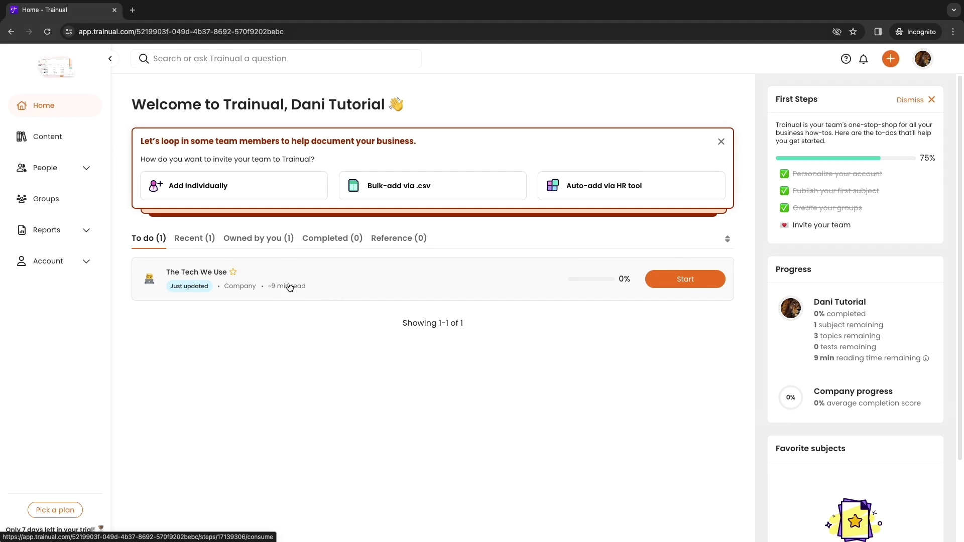
# From the content library, create a subject named 'communication' with a training type selected
pyautogui.click(79, 145)
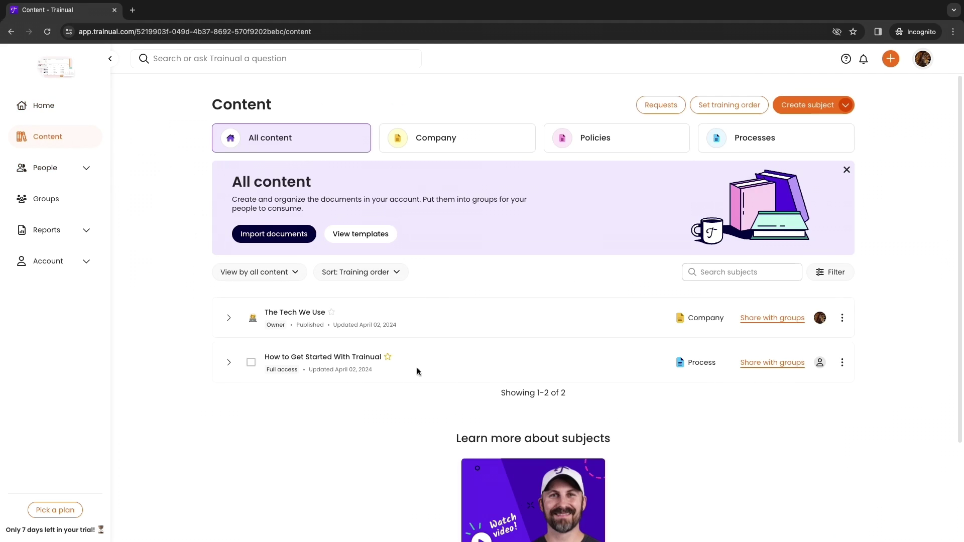
pyautogui.click(836, 109)
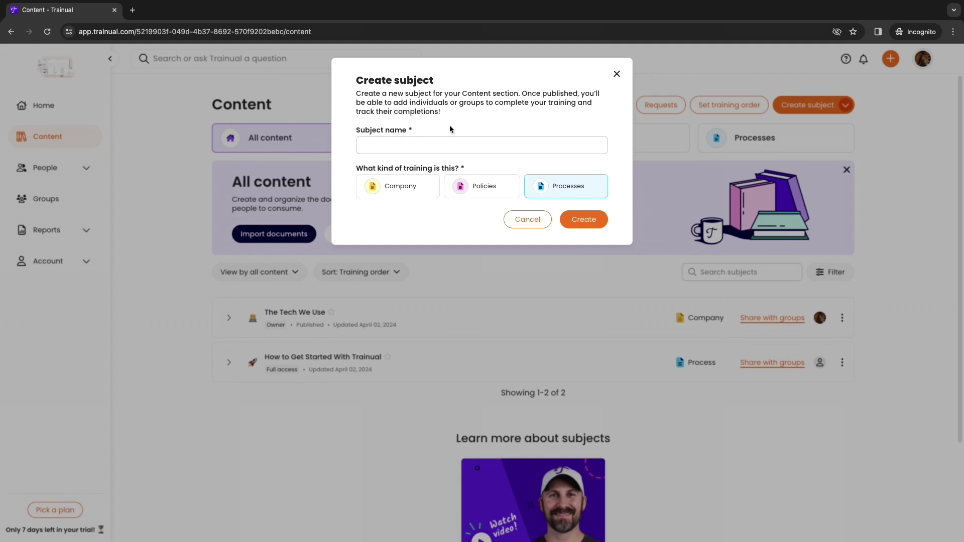
pyautogui.click(415, 129)
pyautogui.write('communication')
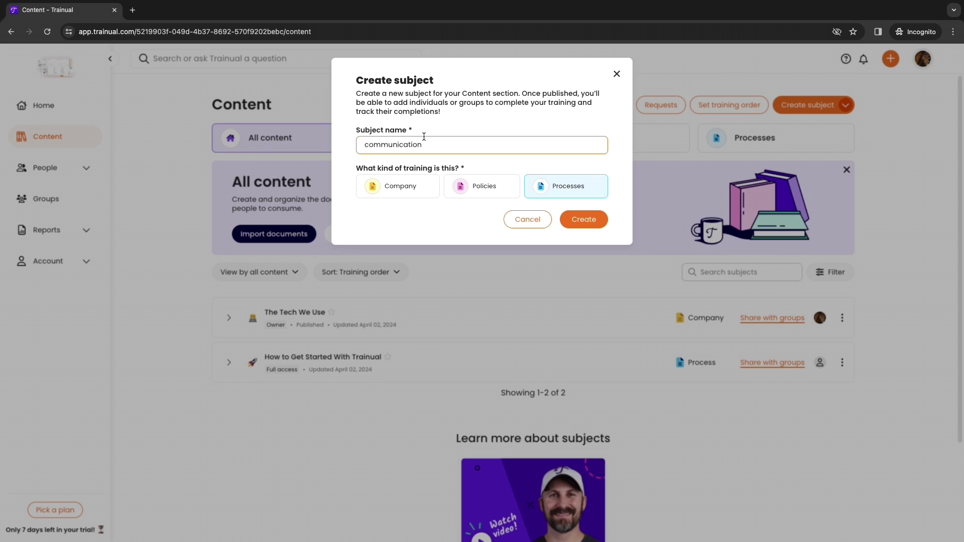
pyautogui.click(357, 167)
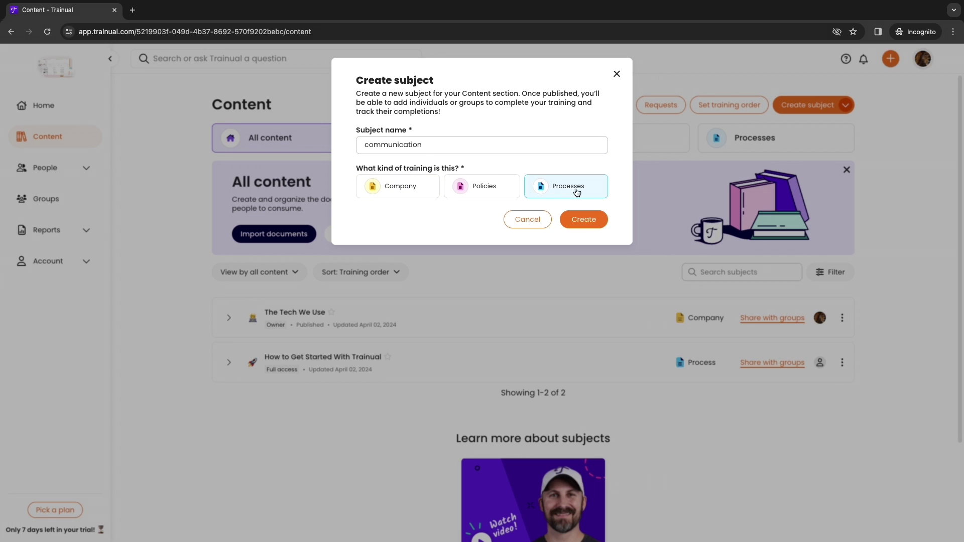
pyautogui.click(364, 189)
pyautogui.click(567, 225)
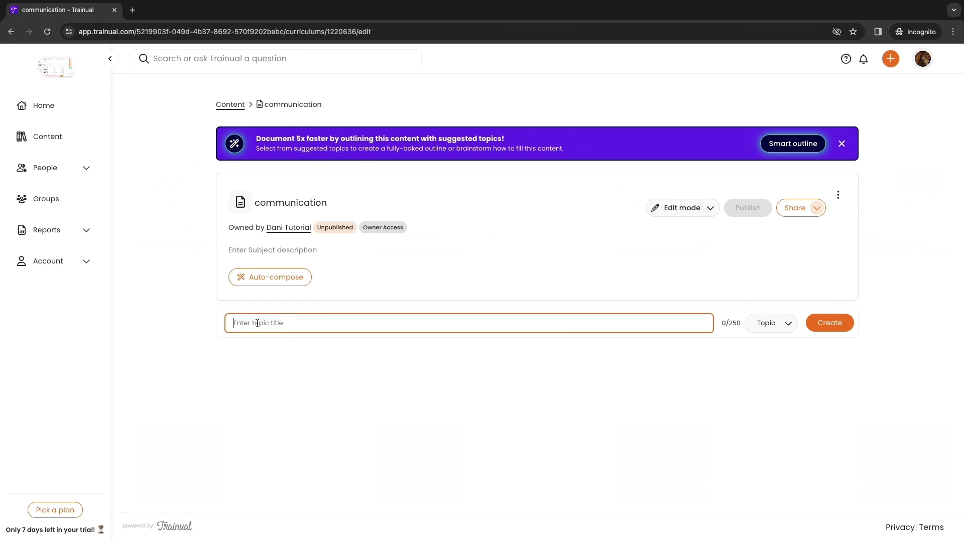
# Create a topic titled 'meetings' in the communication subject, then return to the subject's outline
pyautogui.click(623, 251)
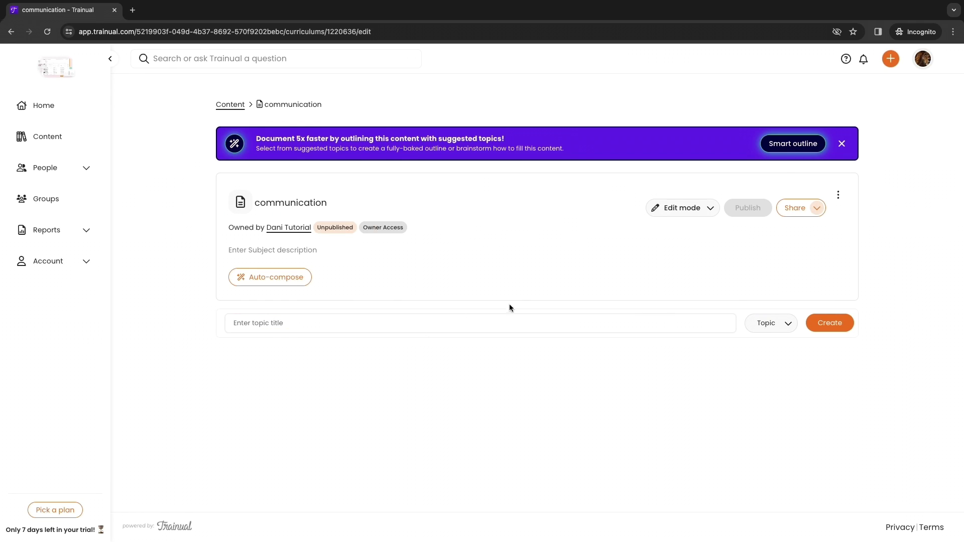
pyautogui.click(261, 329)
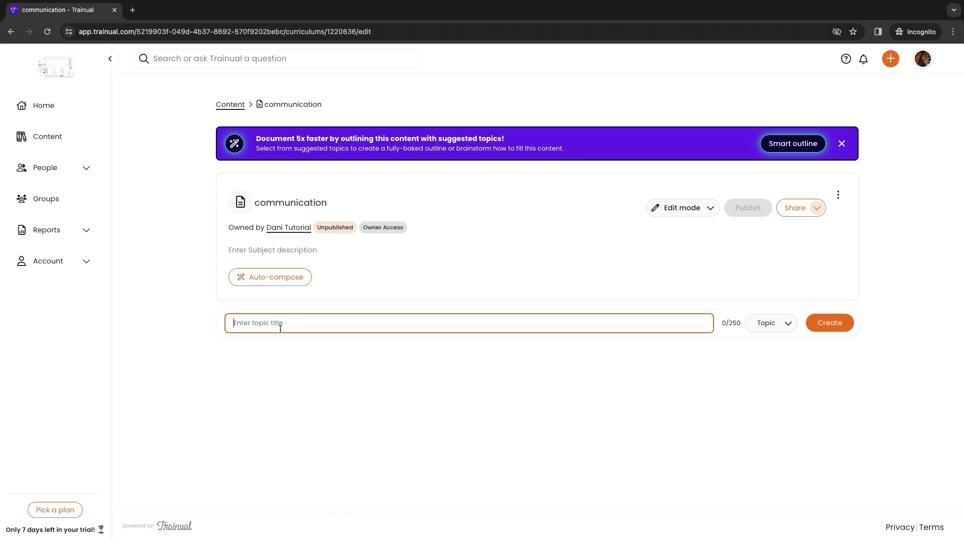
pyautogui.write('meetings')
pyautogui.click(840, 327)
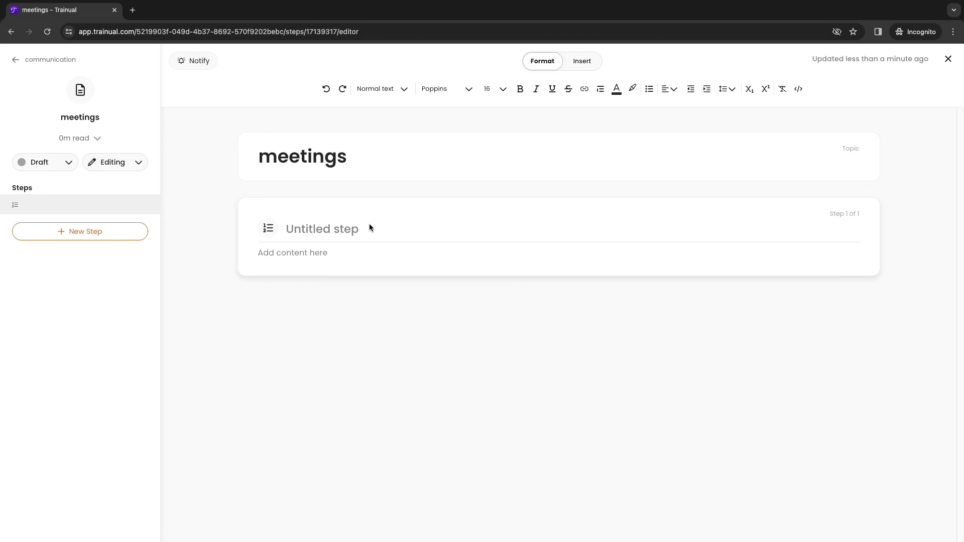
pyautogui.hotkey('alt', 'Left')
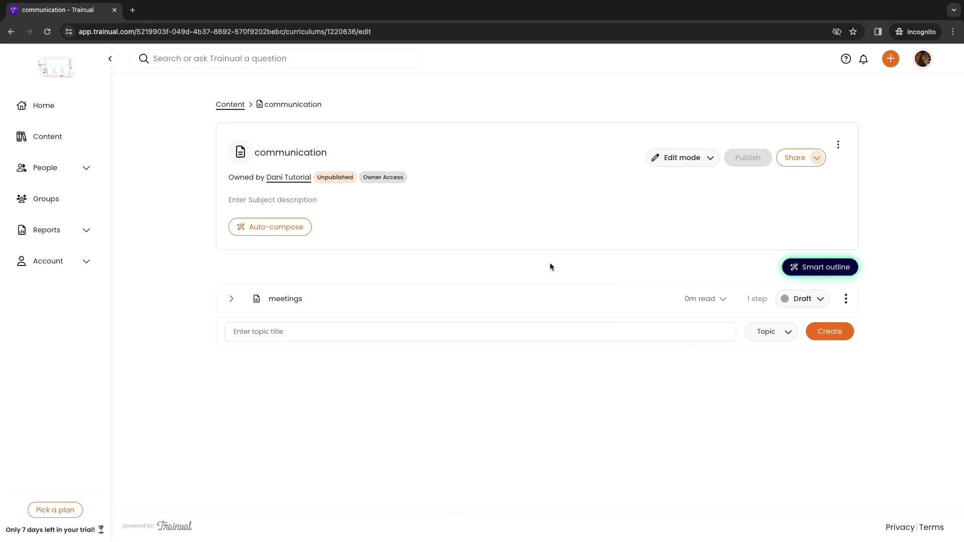
# Open the Templates library from the orange + quick-create menu
pyautogui.click(891, 60)
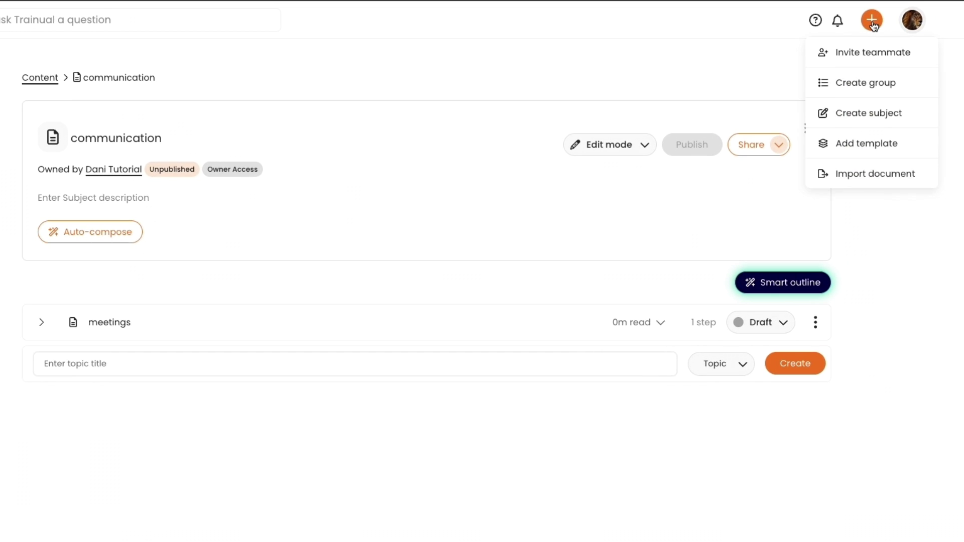
pyautogui.click(873, 145)
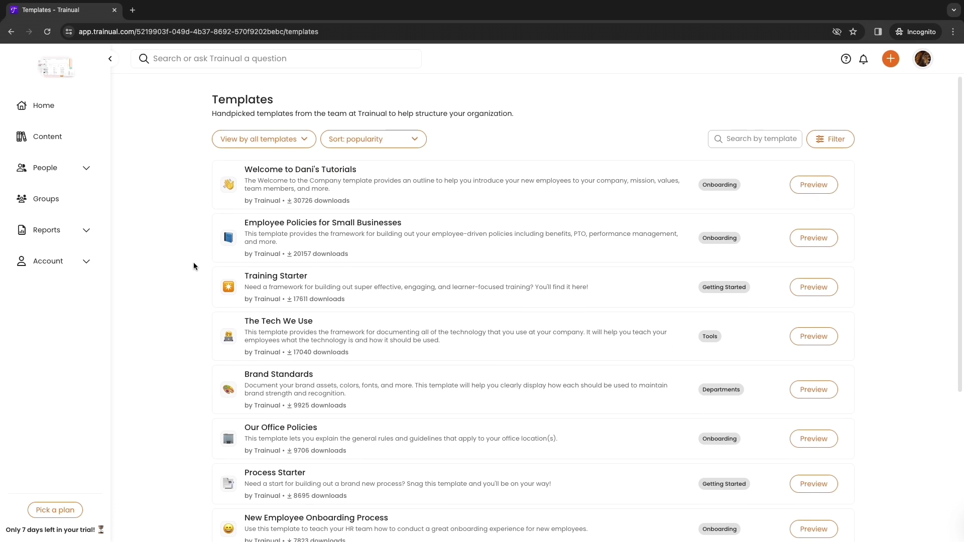
pyautogui.scroll(-5, 197, 263)
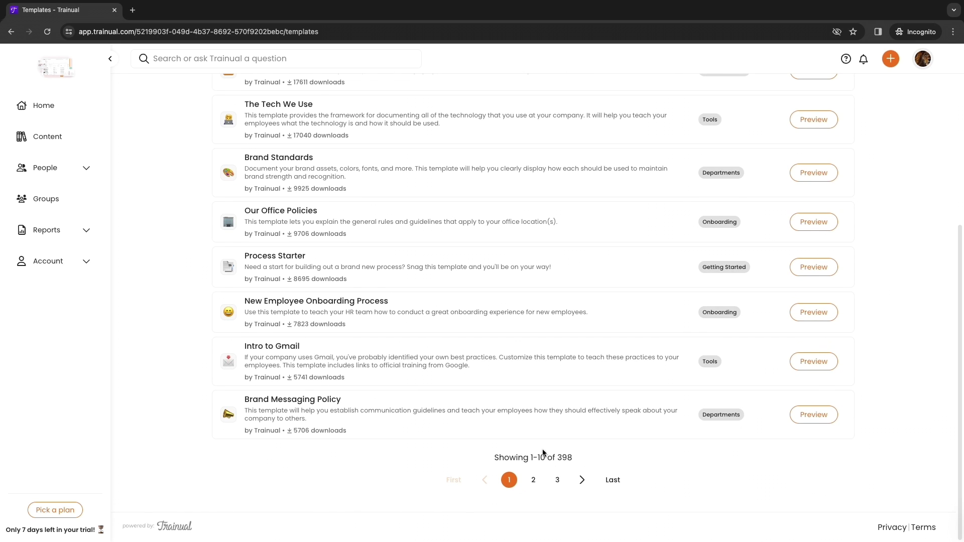
# Review the 398-template total and the first template's title and description
pyautogui.moveTo(561, 460); pyautogui.dragTo(572, 459)
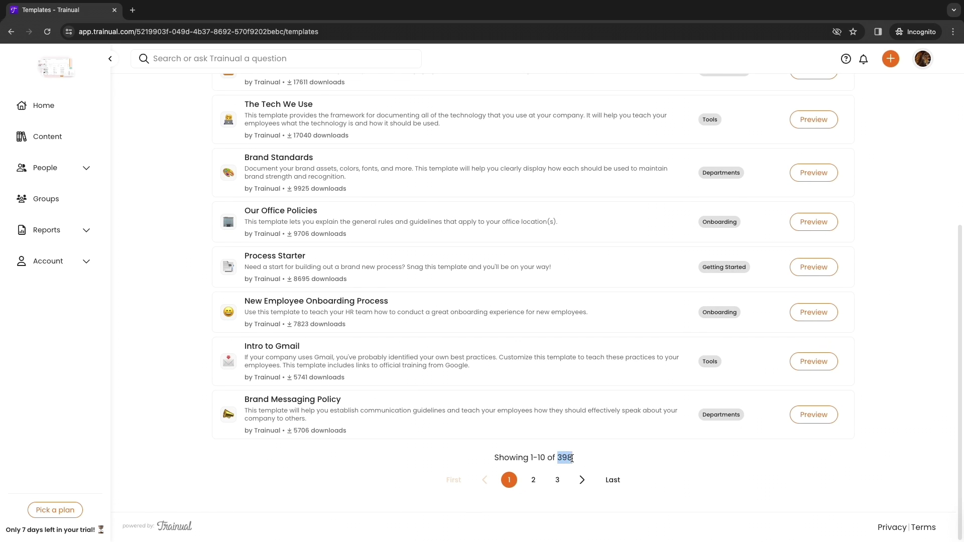
pyautogui.click(607, 453)
pyautogui.scroll(5, 181, 427)
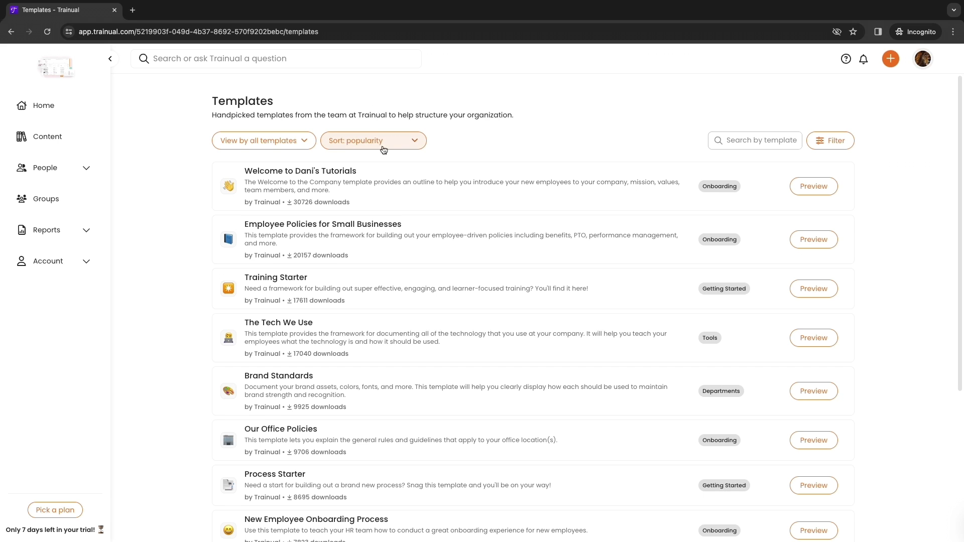
pyautogui.moveTo(242, 169); pyautogui.dragTo(344, 171)
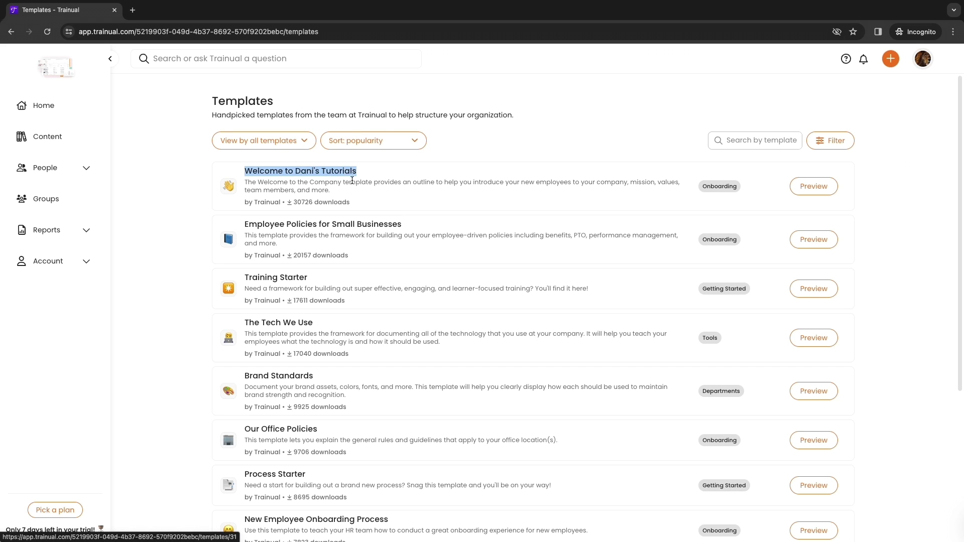
pyautogui.moveTo(244, 182); pyautogui.dragTo(365, 193)
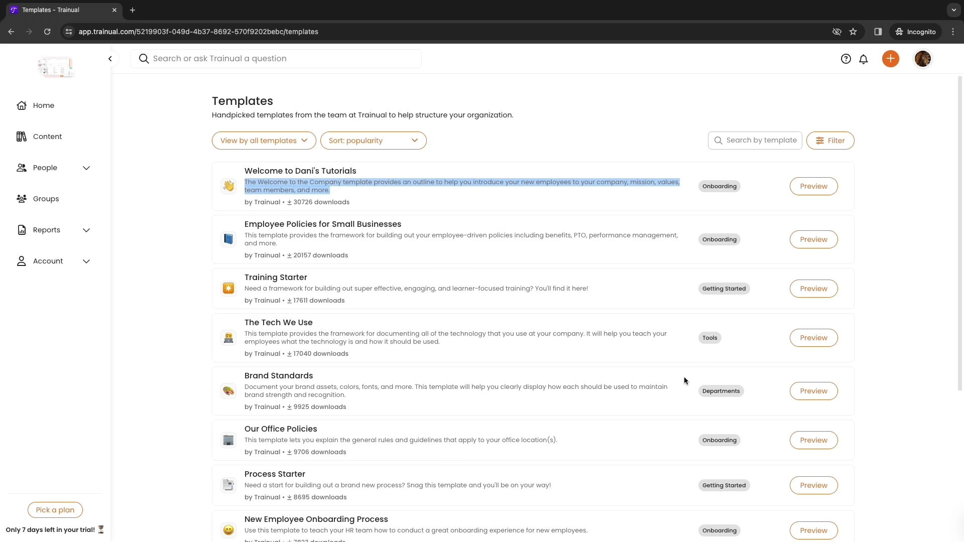
pyautogui.click(807, 187)
pyautogui.scroll(-1, 528, 372)
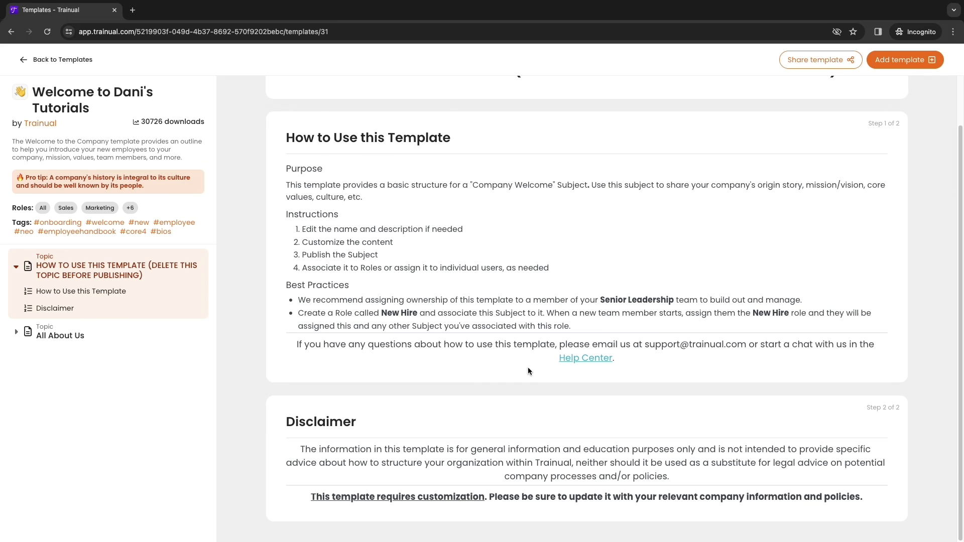
pyautogui.scroll(2, 439, 368)
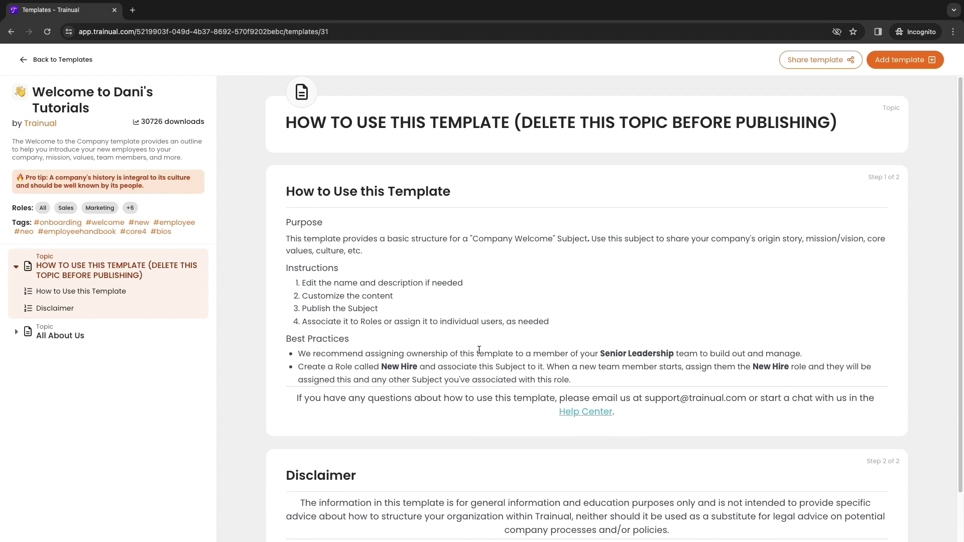
pyautogui.click(63, 295)
pyautogui.click(28, 333)
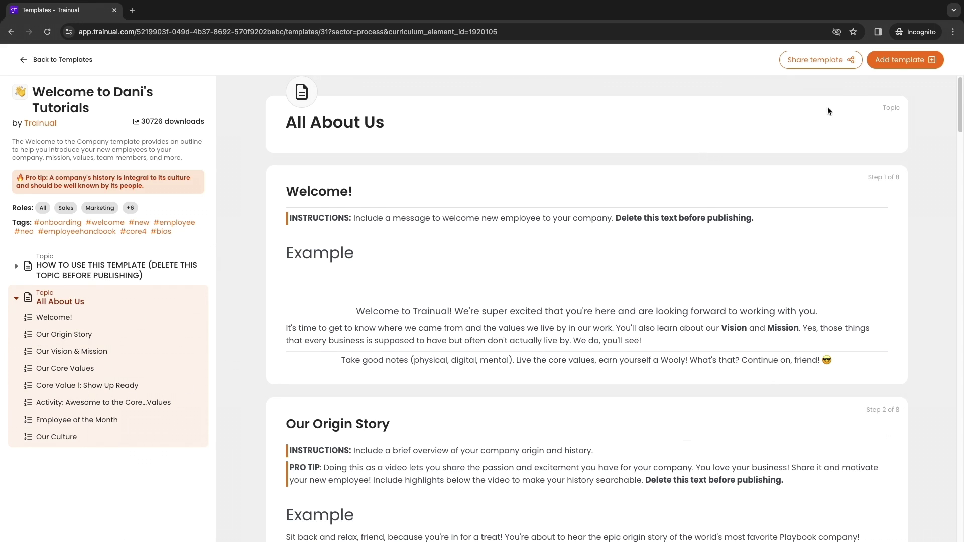
pyautogui.click(899, 61)
pyautogui.click(429, 117)
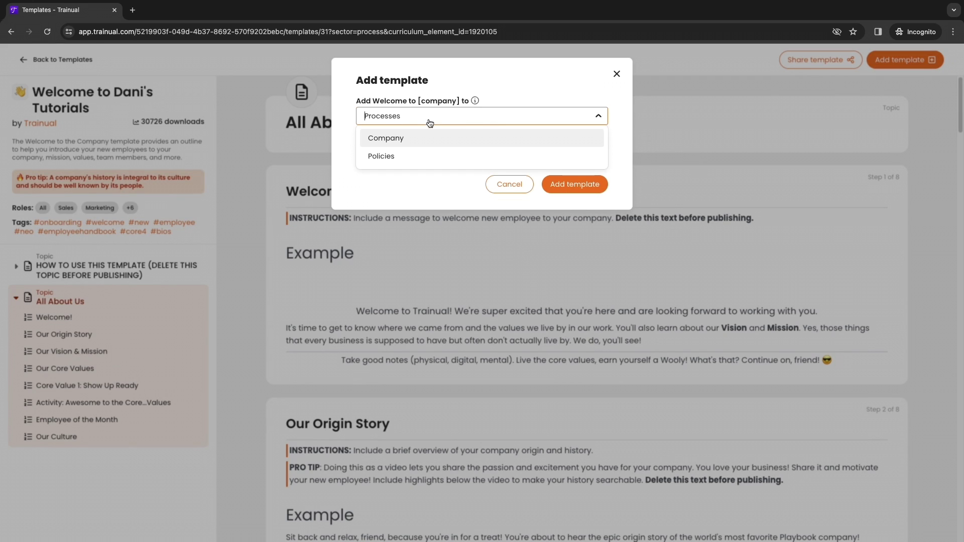
pyautogui.click(513, 89)
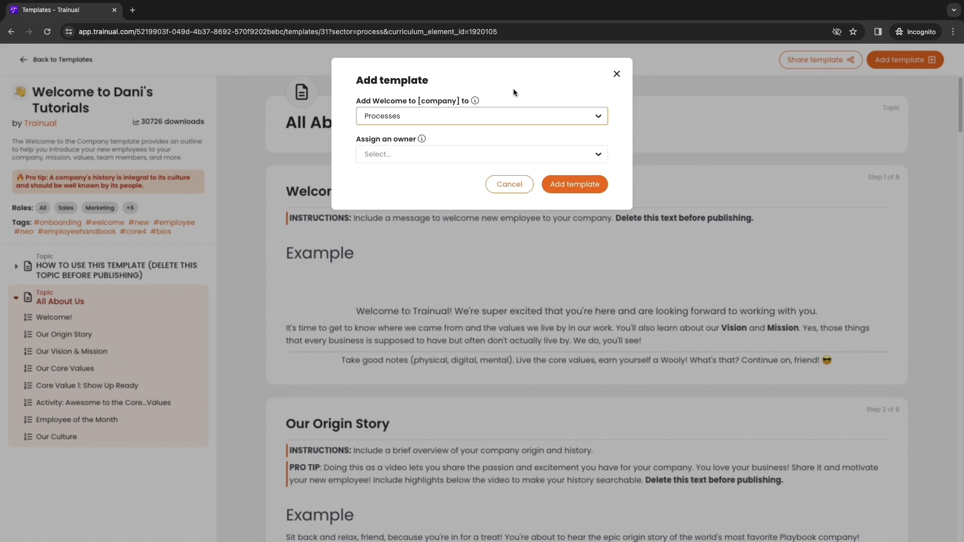
pyautogui.click(624, 74)
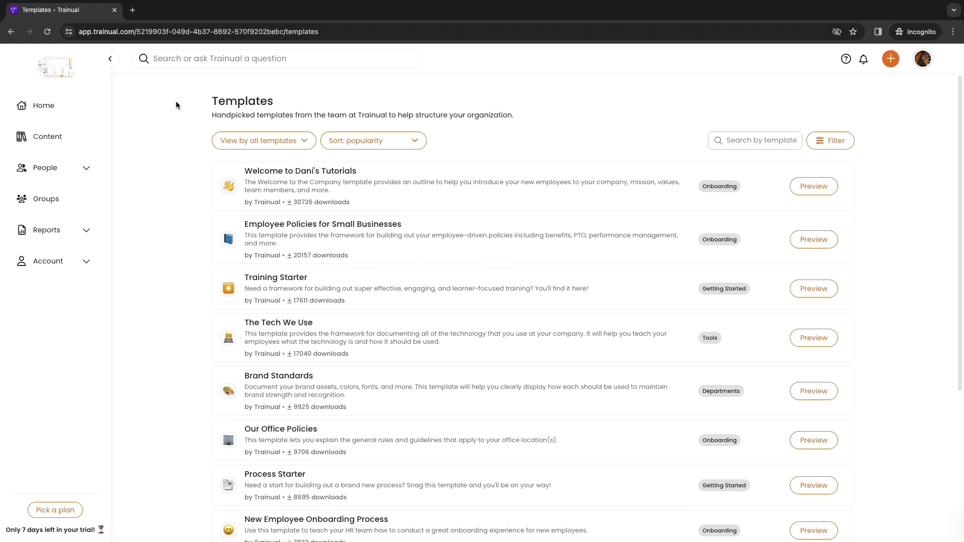
# Go to the Home dashboard and briefly check the + quick-create menu
pyautogui.click(55, 107)
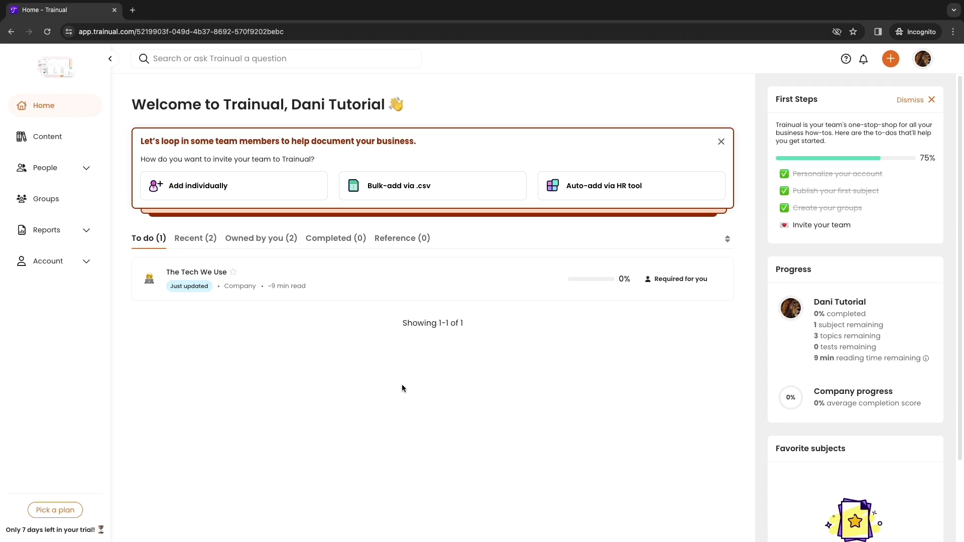
pyautogui.click(891, 59)
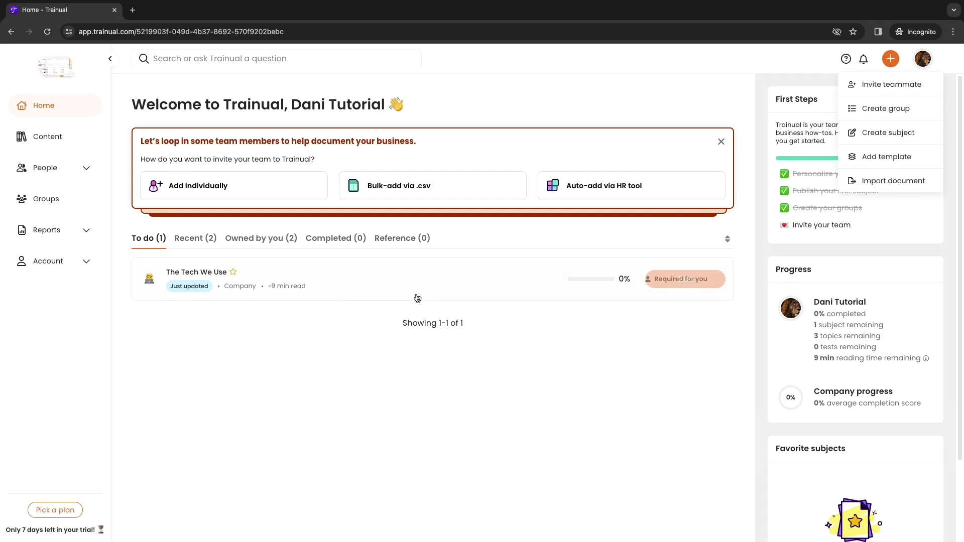
pyautogui.click(412, 500)
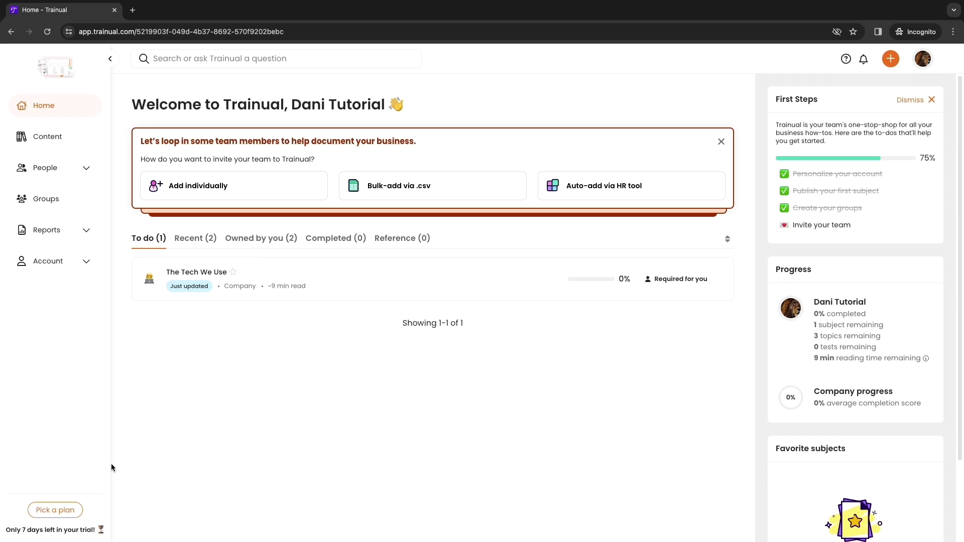
# Note the trial days remaining and open the Pick a plan page
pyautogui.moveTo(6, 531); pyautogui.dragTo(89, 536)
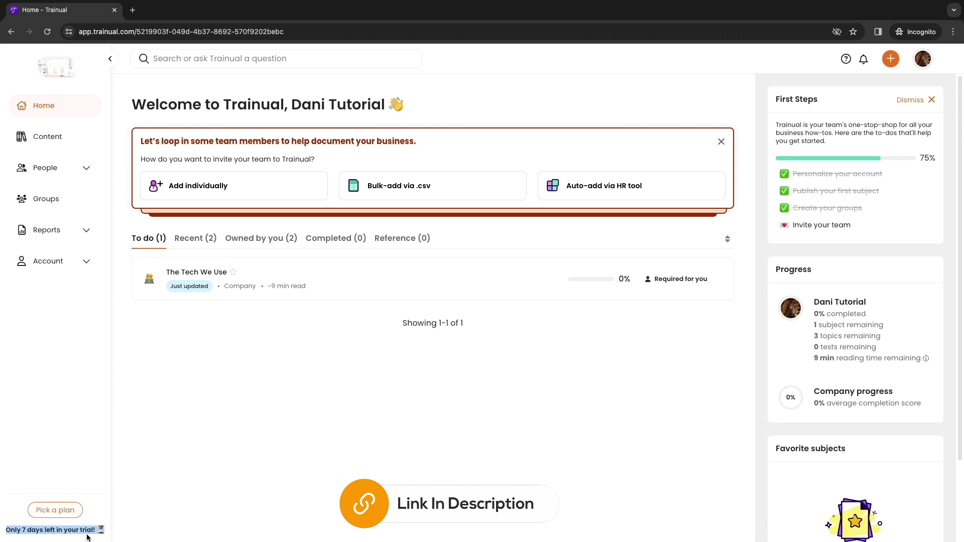
pyautogui.click(167, 526)
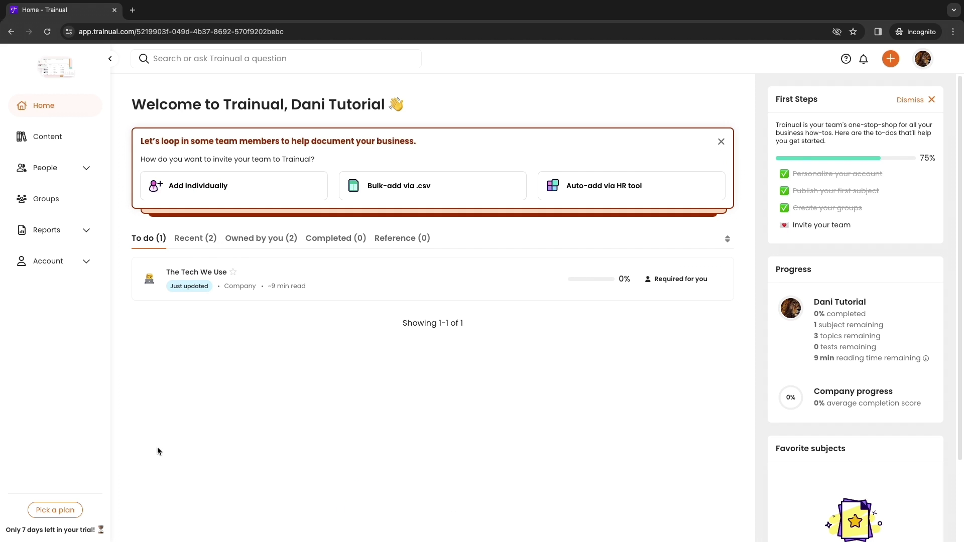
pyautogui.click(55, 510)
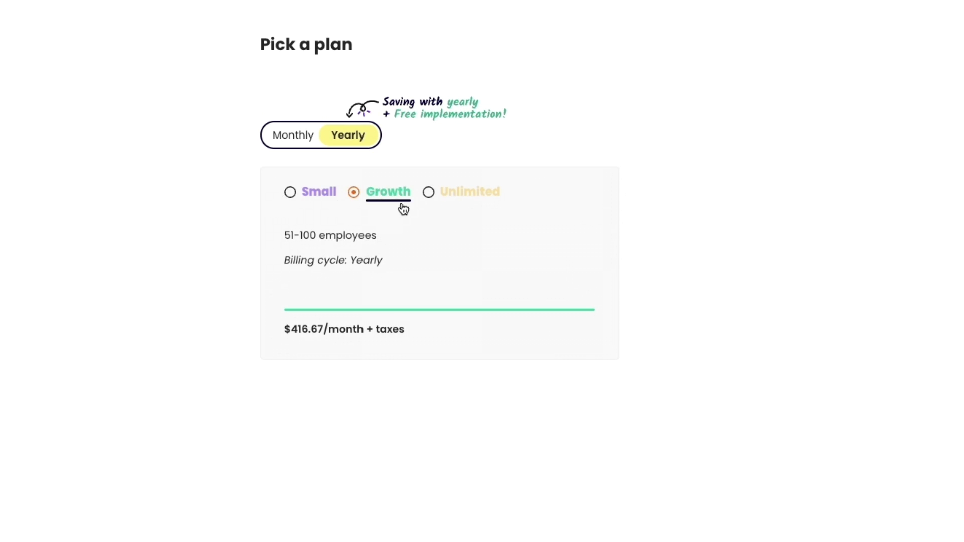
# Compare the Unlimited option and $250 price, then bill the Small plan monthly at $300/month
pyautogui.click(428, 192)
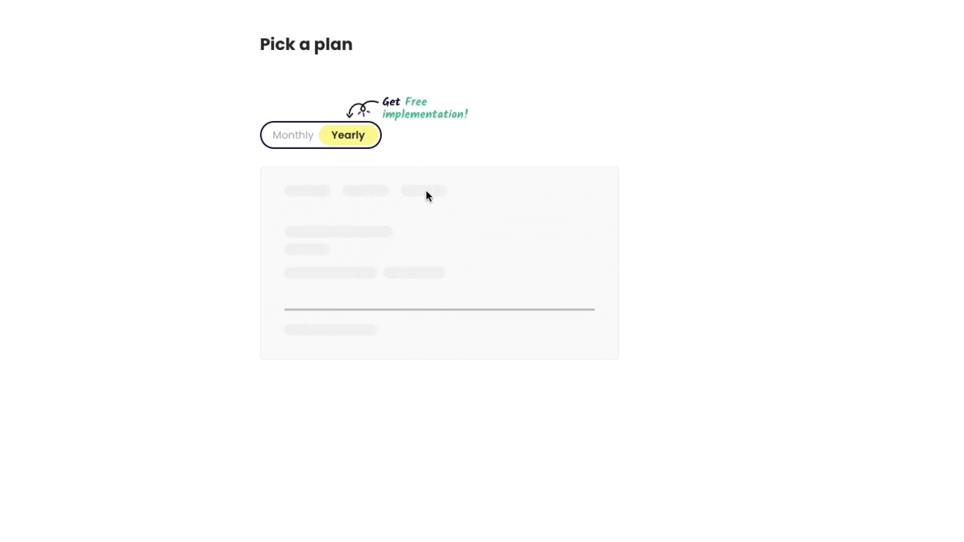
pyautogui.moveTo(287, 327); pyautogui.dragTo(359, 329)
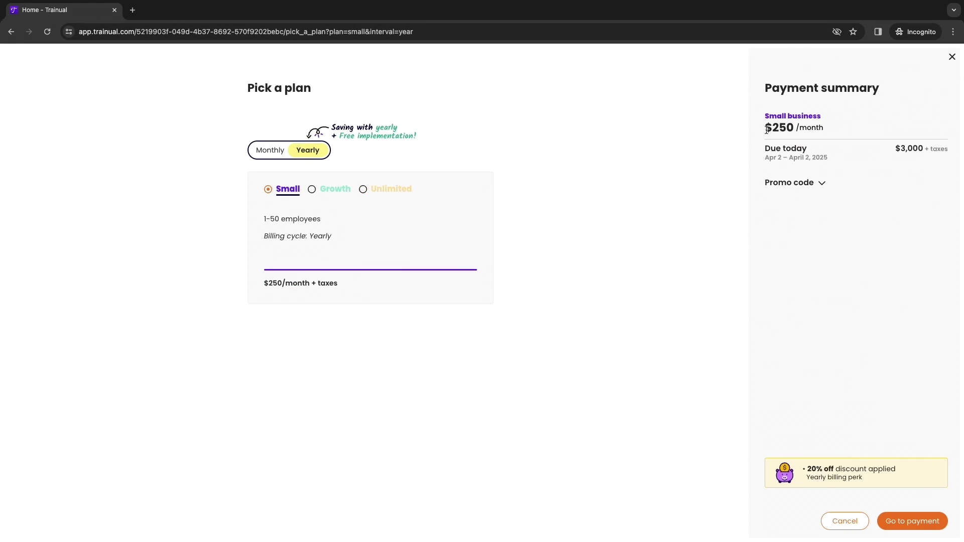
pyautogui.moveTo(765, 129); pyautogui.dragTo(839, 129)
pyautogui.click(703, 168)
pyautogui.click(284, 153)
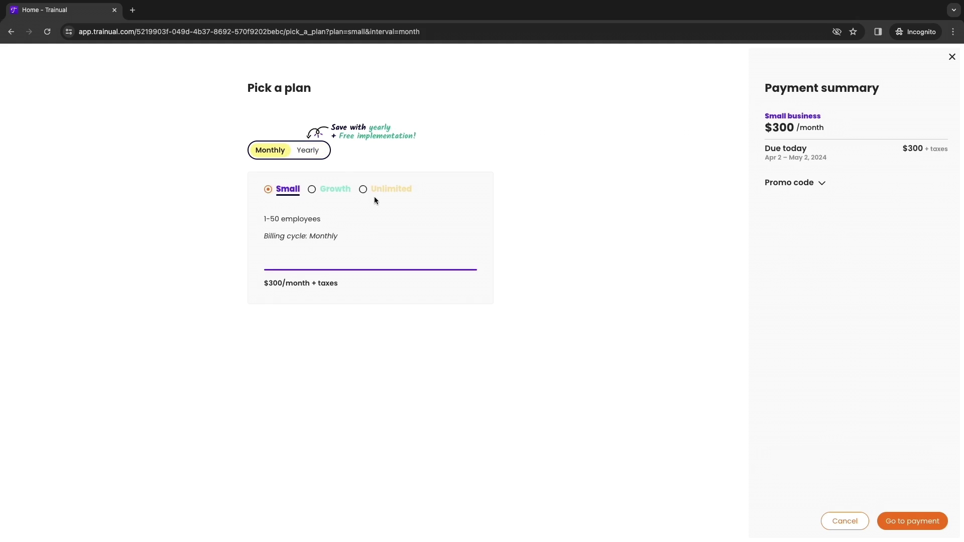
# Close the Payment summary panel to leave Pick a plan for the Home dashboard
pyautogui.click(952, 57)
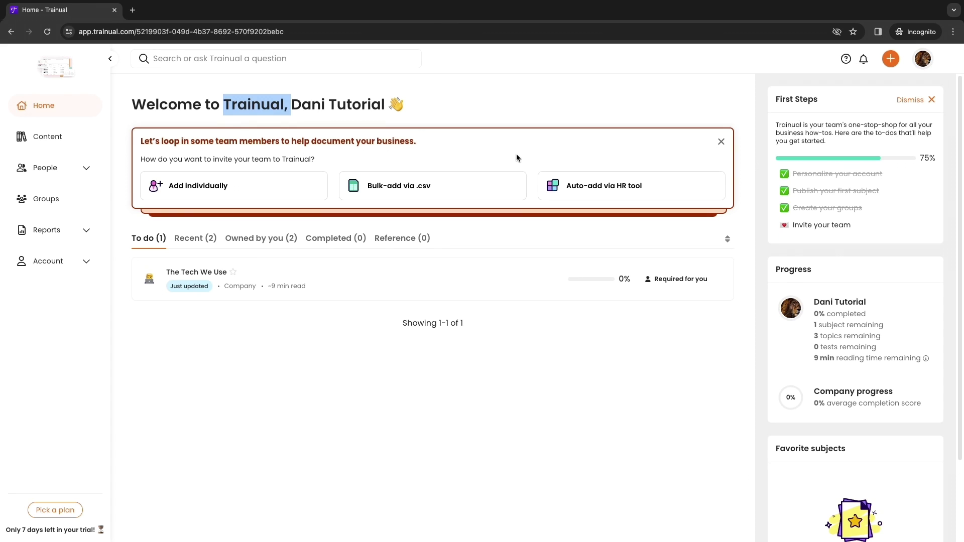